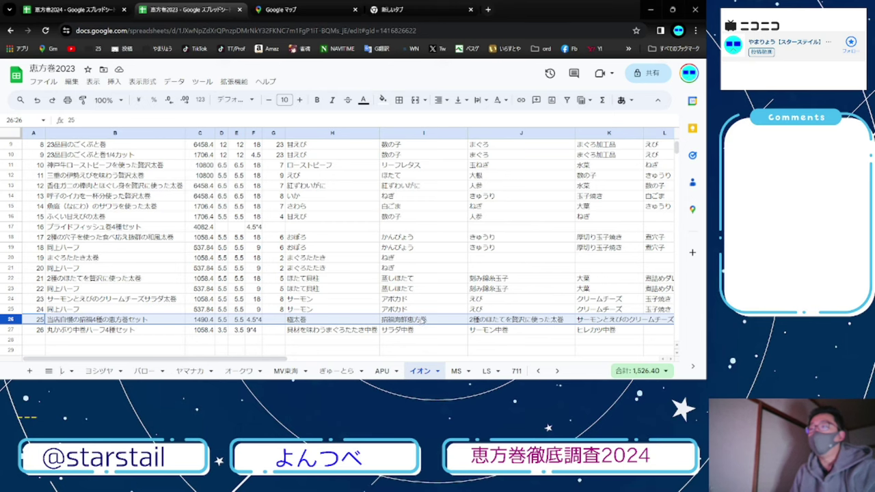
- Review the 2023 イオン rows for 当店自慢の招福4種の恵方巻セット, 招福海鮮恵方巻 with its price, and 丸かぶり中巻ハーフ4種セット
click(424, 320)
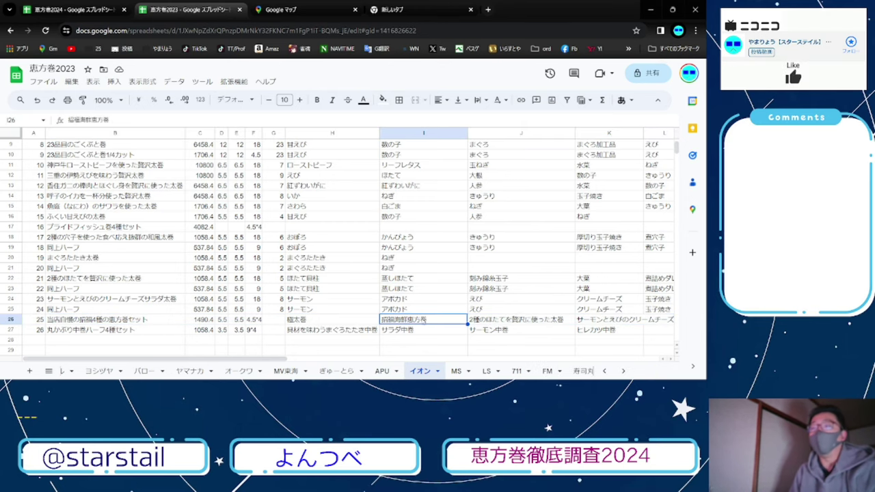
scroll(424, 320, up, 3)
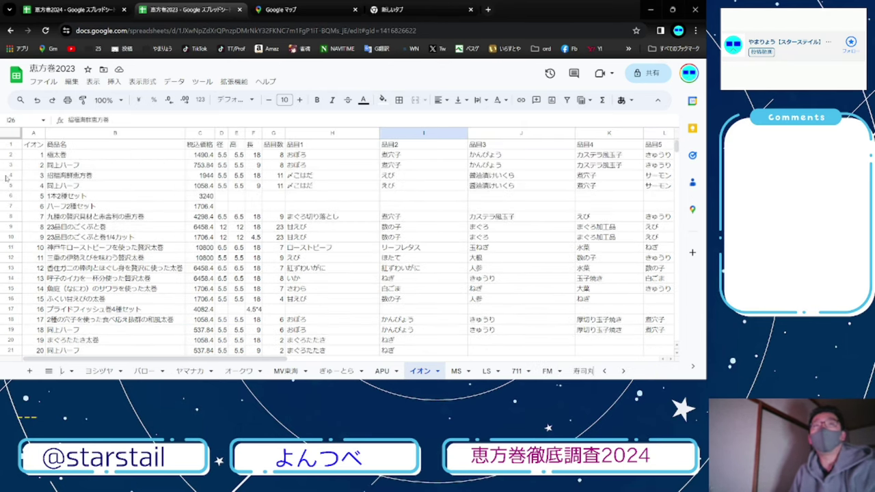
click(10, 176)
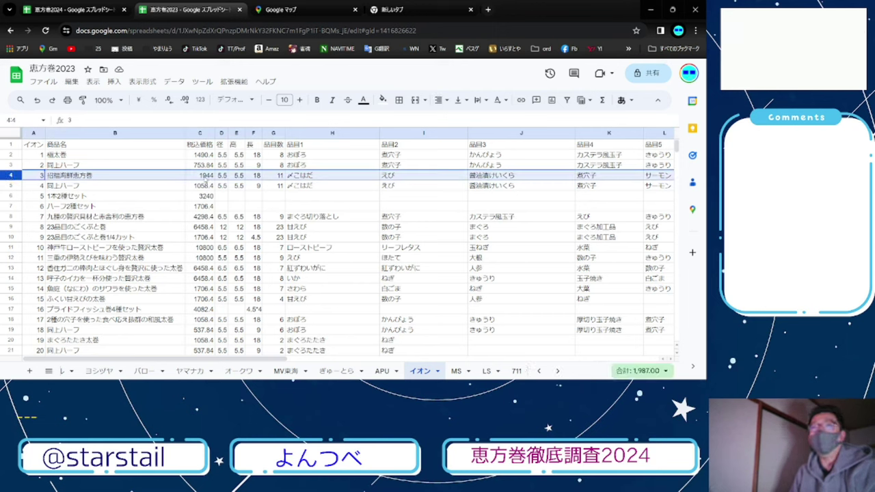
click(206, 180)
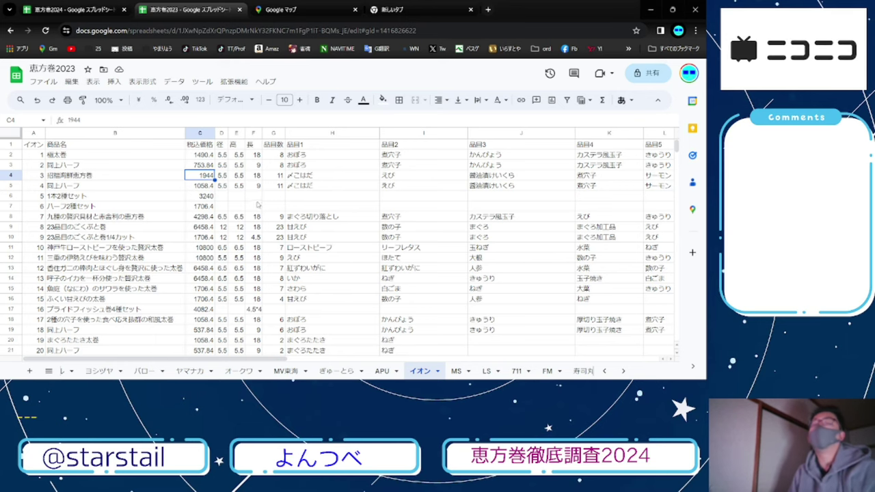
scroll(14, 273, down, 5)
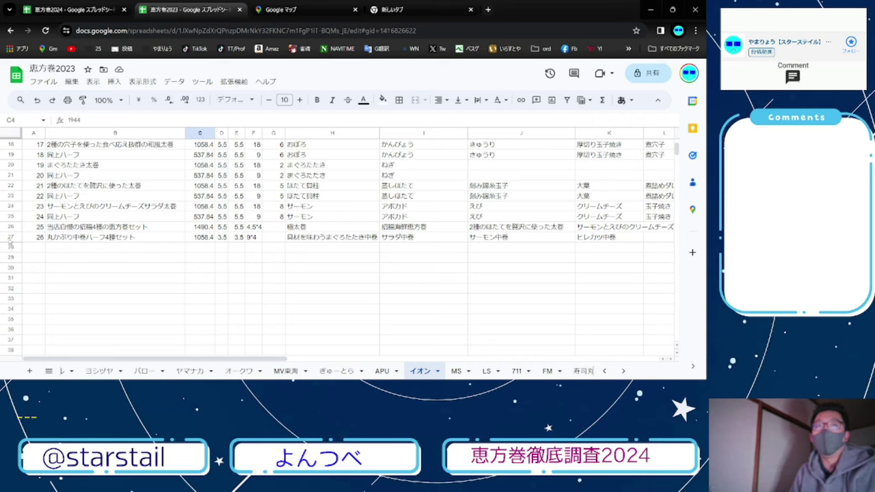
click(9, 237)
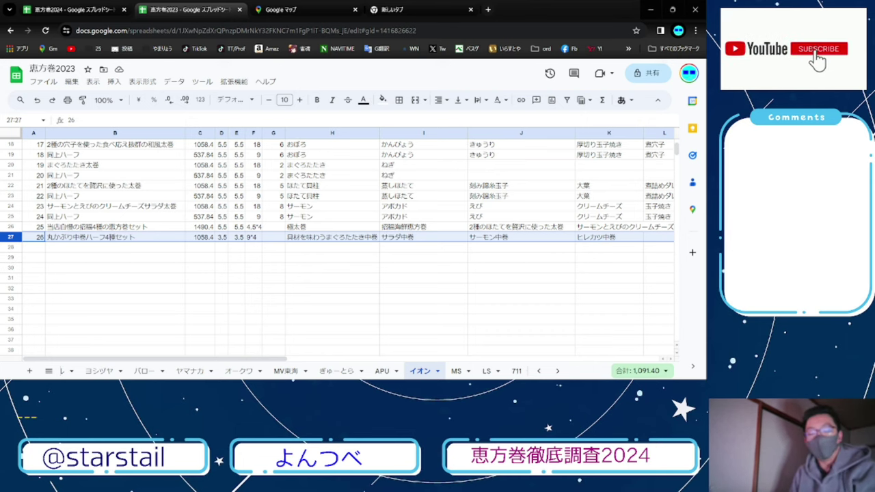
- Close the Google Maps page and the empty new page, and switch to the 恵方巻2024 spreadsheet
key(ctrl+Tab)
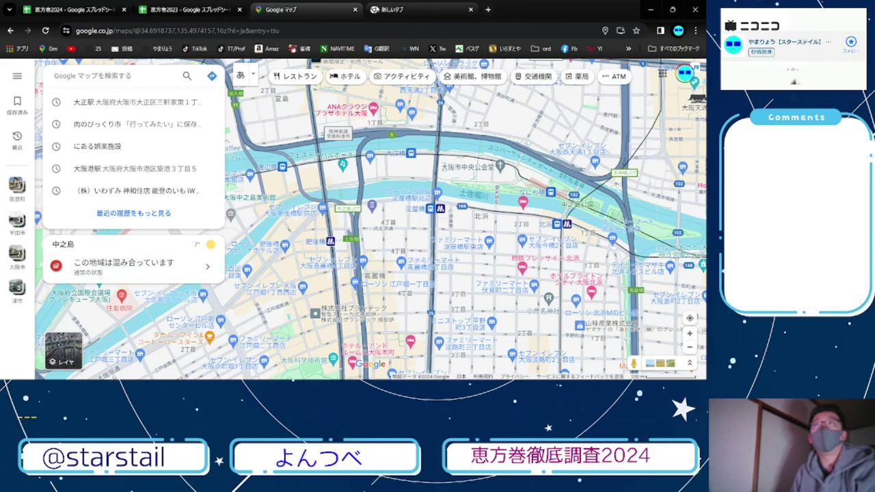
click(356, 11)
click(356, 10)
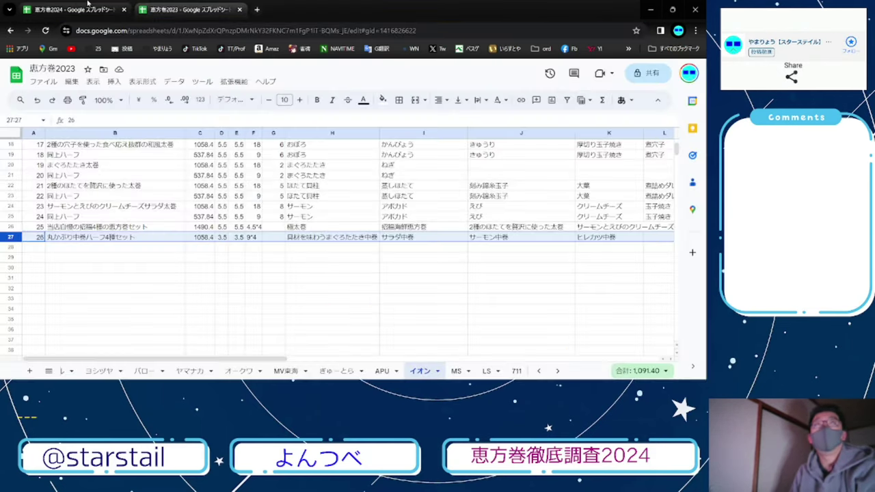
click(80, 9)
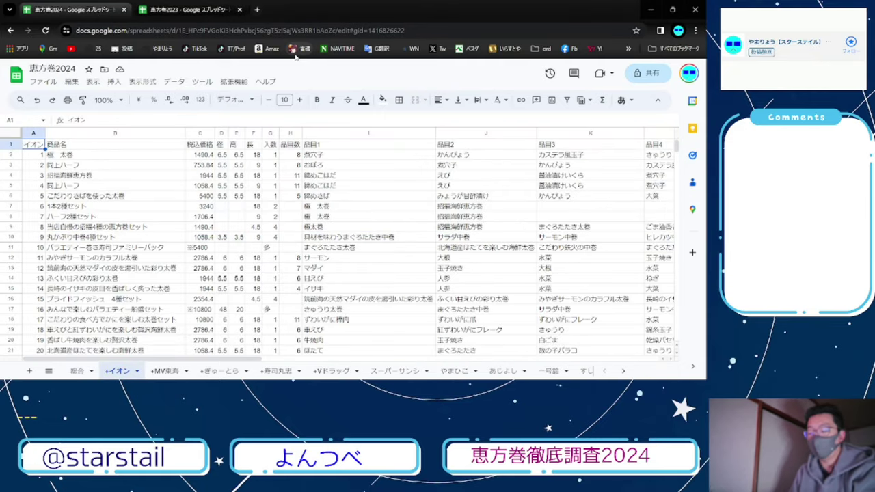
- Show the 恵方巻2024 spreadsheet in full screen and set its zoom to 150%
key(F11)
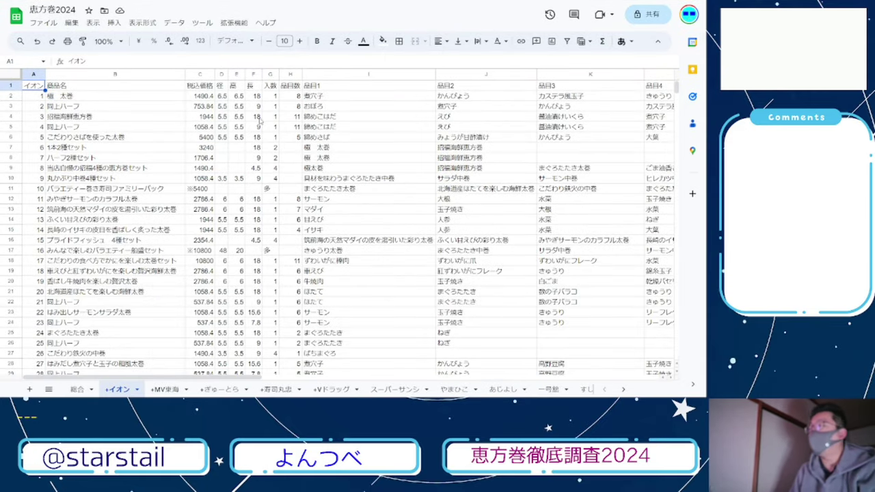
click(106, 41)
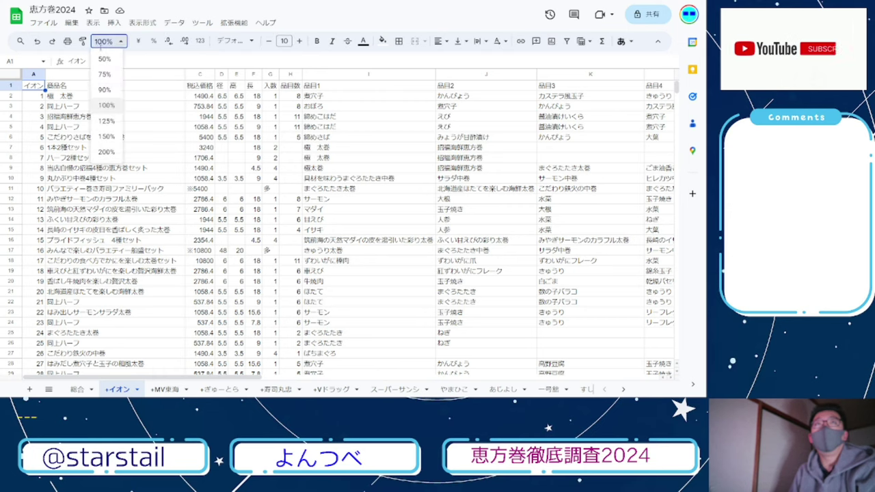
click(106, 136)
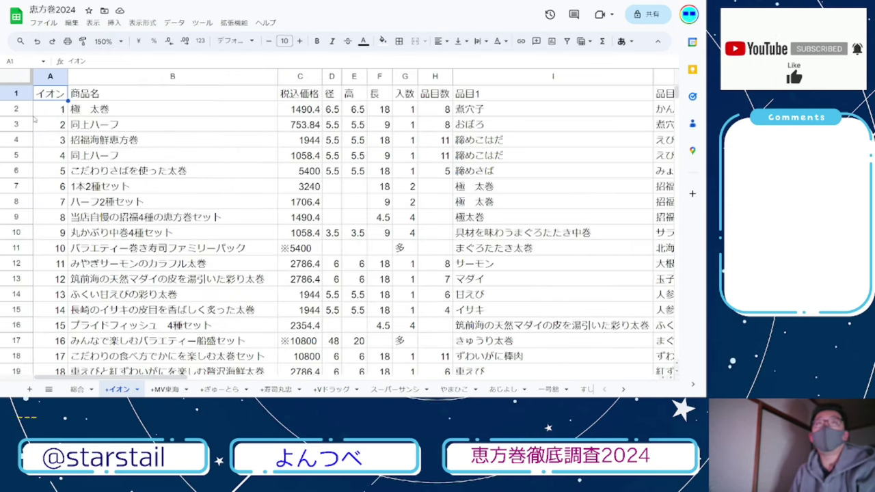
- Examine the 極 太巻 row on the +イオン sheet, checking its first four ingredients and its size and price columns
click(21, 110)
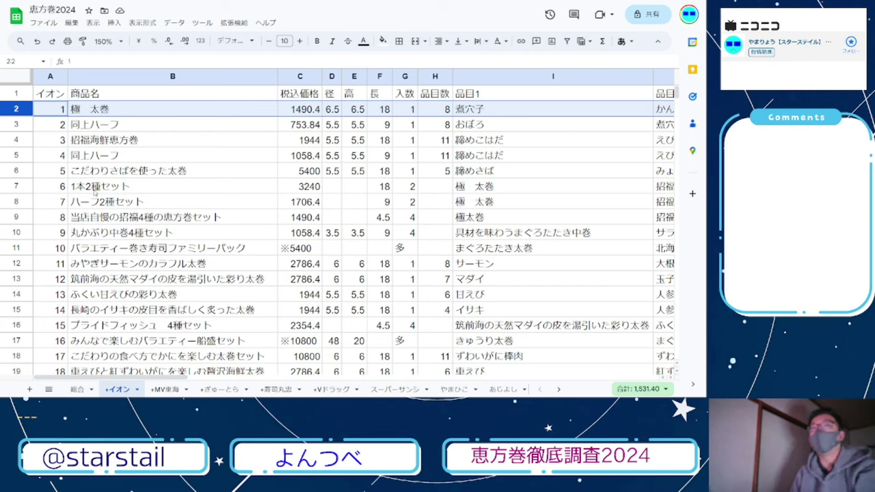
click(523, 111)
key(Right)
key(Right)
key(Right)
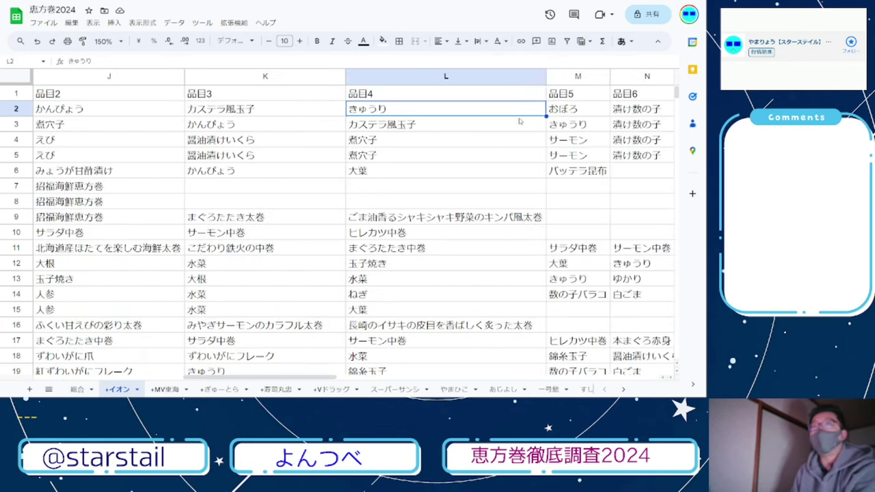
key(Left)
key(Left)
key(Left)
key(Left)
key(Left)
key(Left)
key(Left)
key(Left)
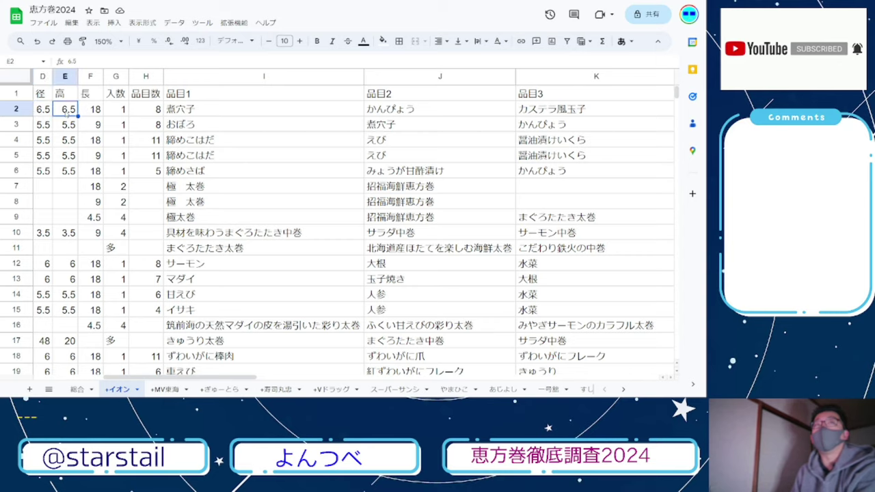
key(Left)
key(Left)
- Read through the complete ingredient list of 極 太巻 and return to its tax-included price
key(Right)
key(Right)
key(Right)
key(Right)
key(Right)
key(Right)
key(Right)
key(Right)
key(Right)
key(Right)
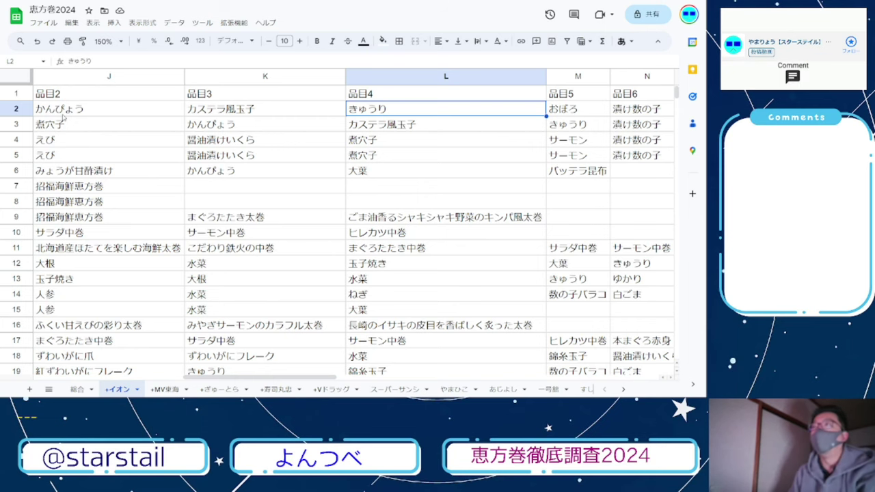
key(Right)
key(Right)
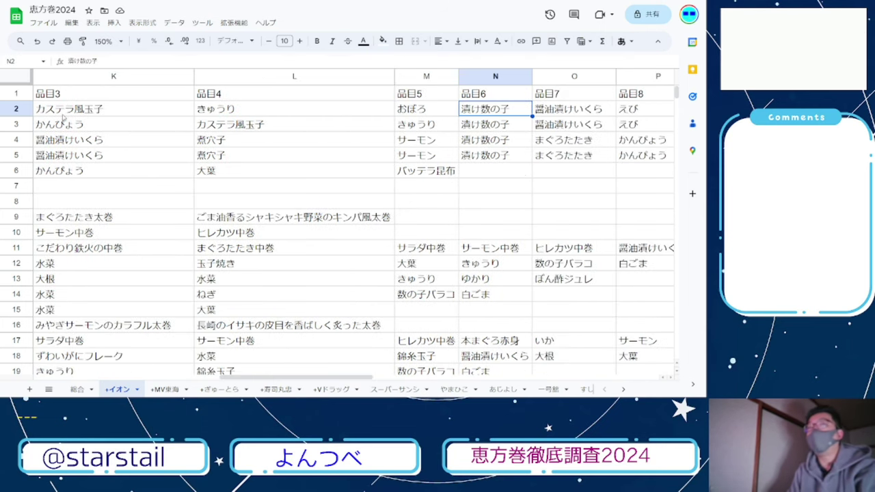
key(Right)
key(Right)
key(Right)
key(Right)
key(Right)
key(Left)
key(Left)
key(Left)
key(Left)
key(Left)
key(Left)
key(Left)
key(Left)
key(Left)
key(Left)
key(Left)
key(Left)
key(Left)
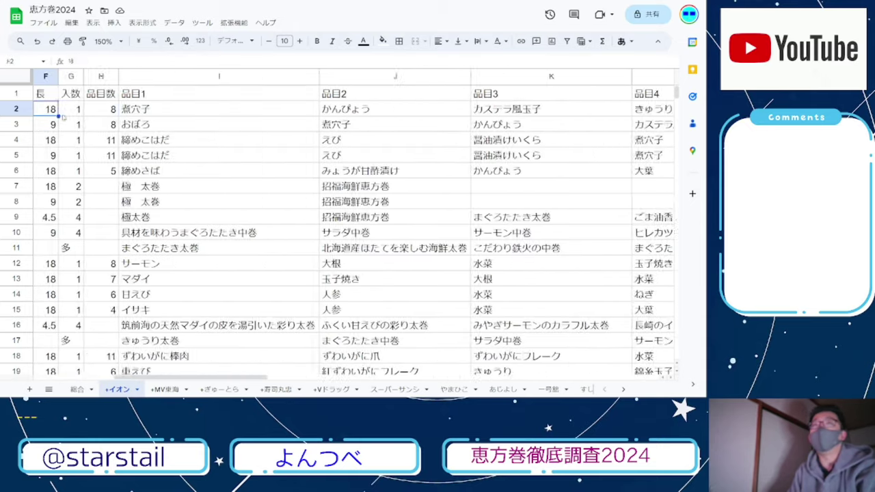
key(Left)
key(Left)
key(Left)
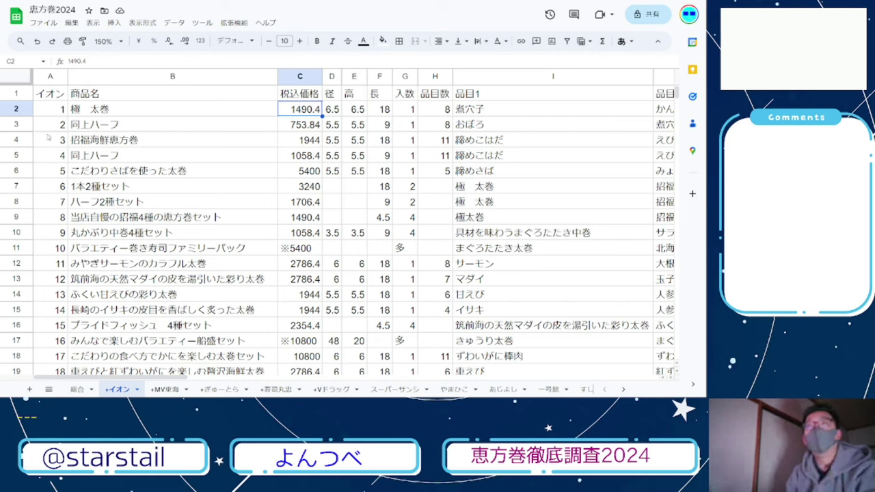
- Examine the 招福海鮮恵方巻 row, reading its ingredients from 品目1 through 品目11
click(16, 140)
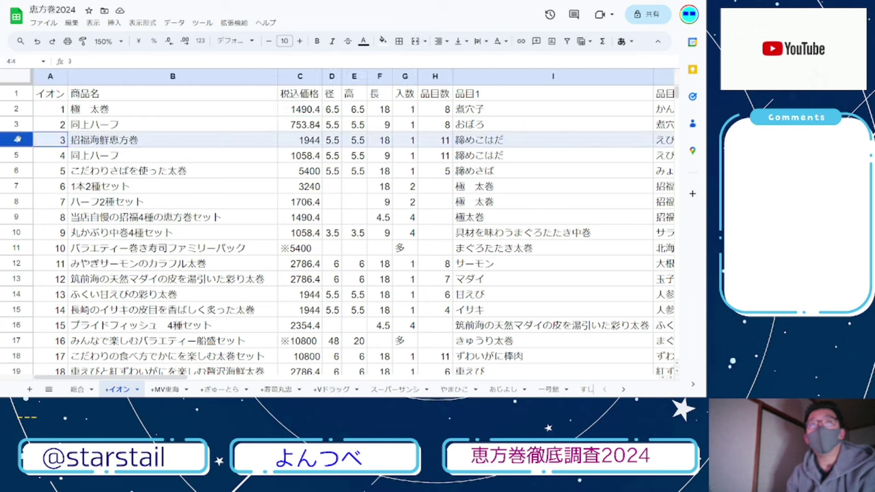
click(554, 140)
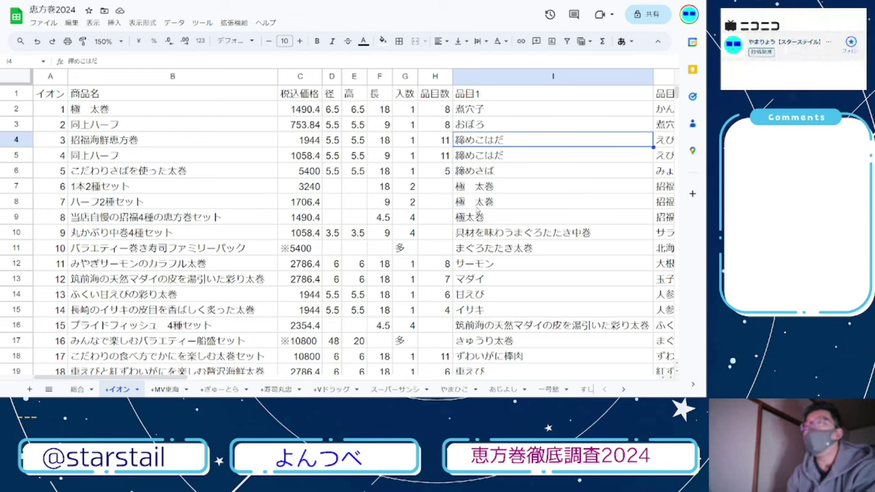
key(Right)
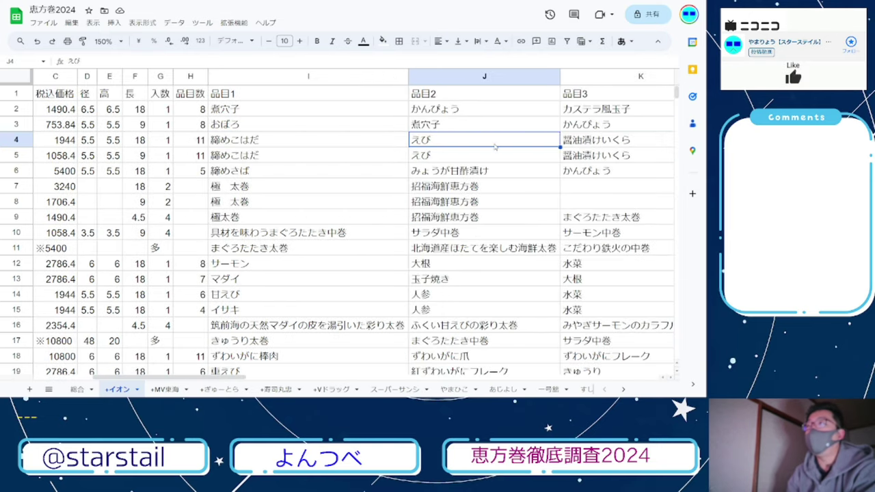
key(Right)
key(Right)
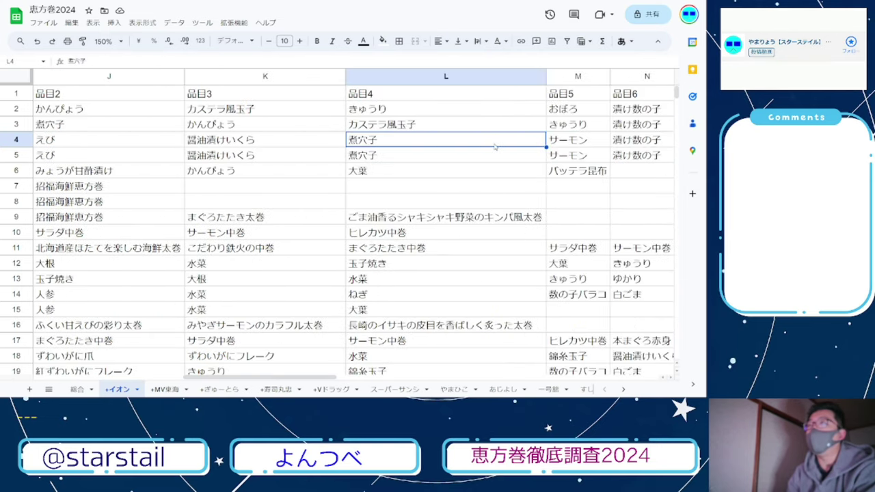
key(Right)
key(Right)
key(Right)
key(Right)
key(Right)
key(Right)
key(Right)
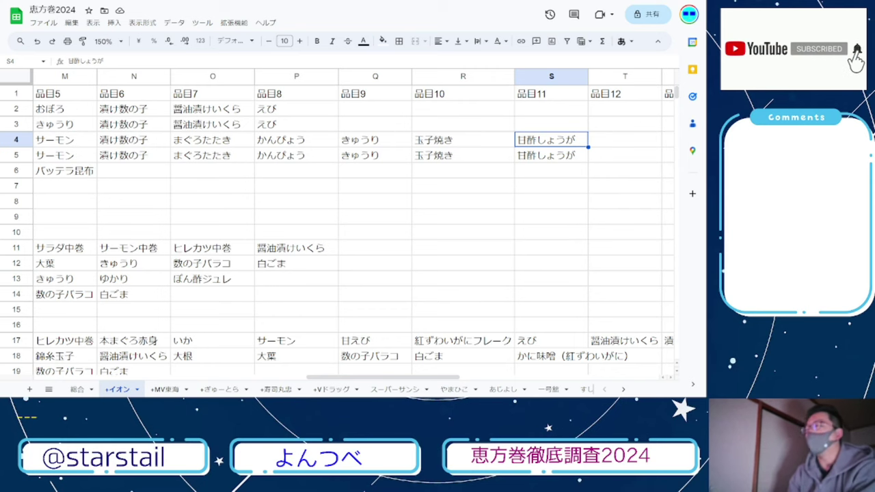
- Review the half-size version of 招福海鮮恵方巻 from 品目11 back to its item number
click(551, 156)
key(Left)
key(Left)
key(Left)
key(Left)
key(Left)
key(Left)
key(Left)
key(Left)
key(Left)
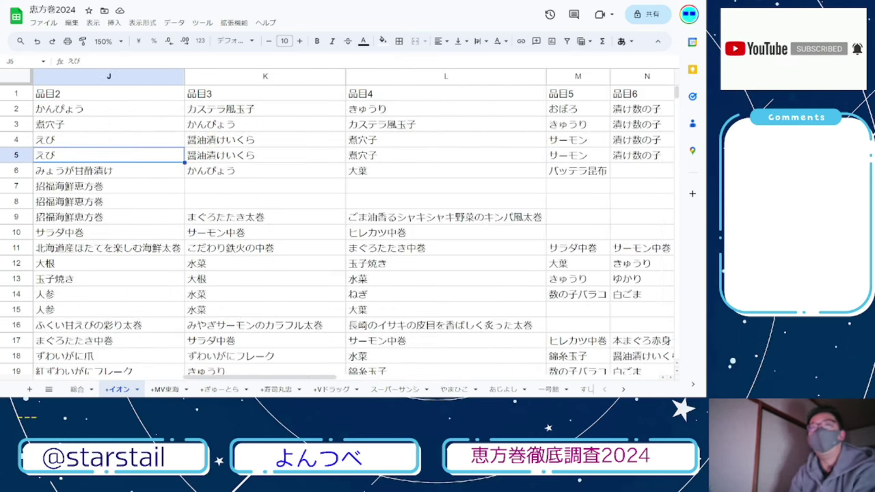
key(Left)
key(Left)
key(Left)
key(Left)
key(Left)
key(Left)
key(Left)
key(Left)
key(Left)
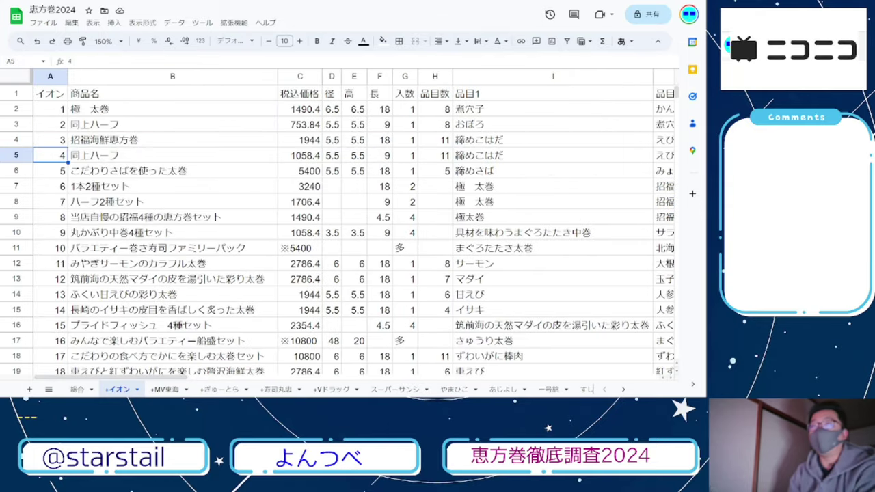
- Compare the 極太巻 and 招福海鮮恵方巻 rows with the 恵方巻2023 spreadsheet, and check the half-size 招福海鮮恵方巻 price in 恵方巻2024
click(311, 141)
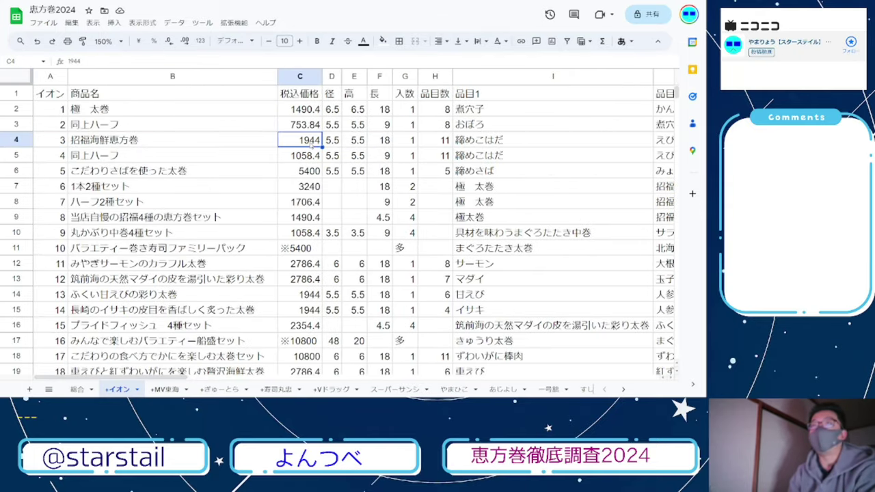
key(ctrl+Tab)
scroll(153, 131, up, 6)
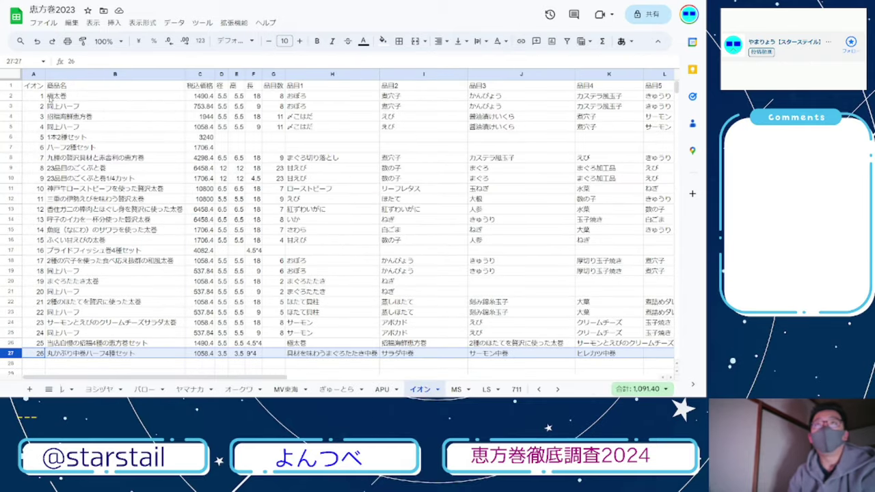
click(11, 96)
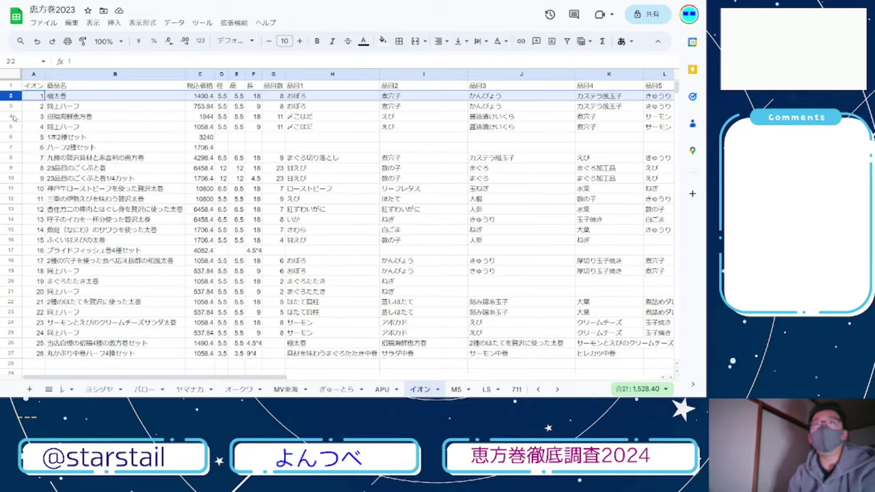
click(12, 116)
key(ctrl+shift+Tab)
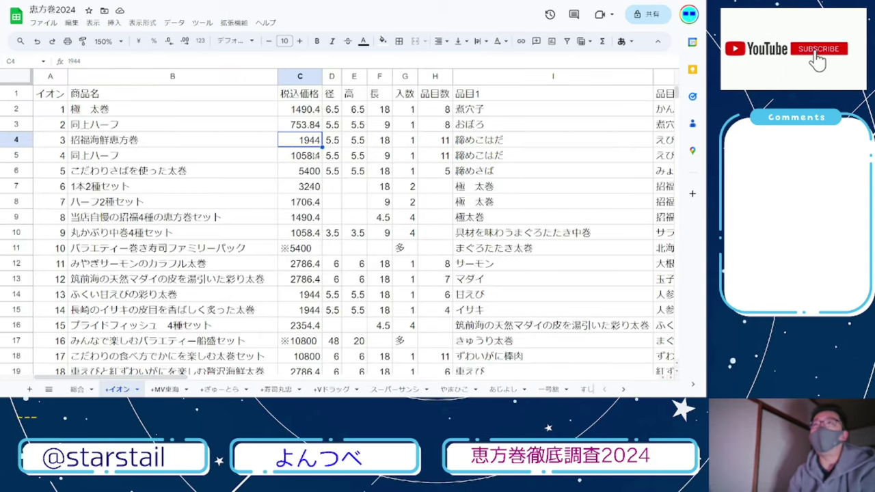
click(299, 155)
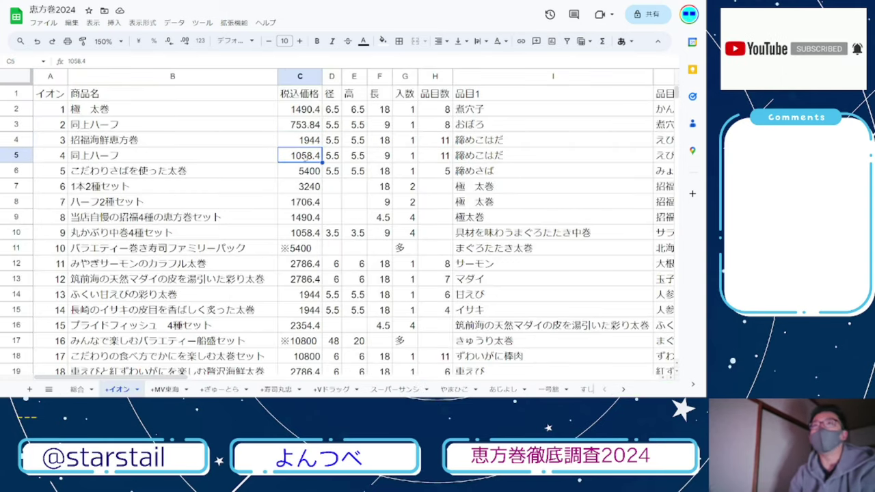
- Examine the こだわりさばを使った太巻 row, reading its ingredients through 品目5 and its ingredient count
click(21, 171)
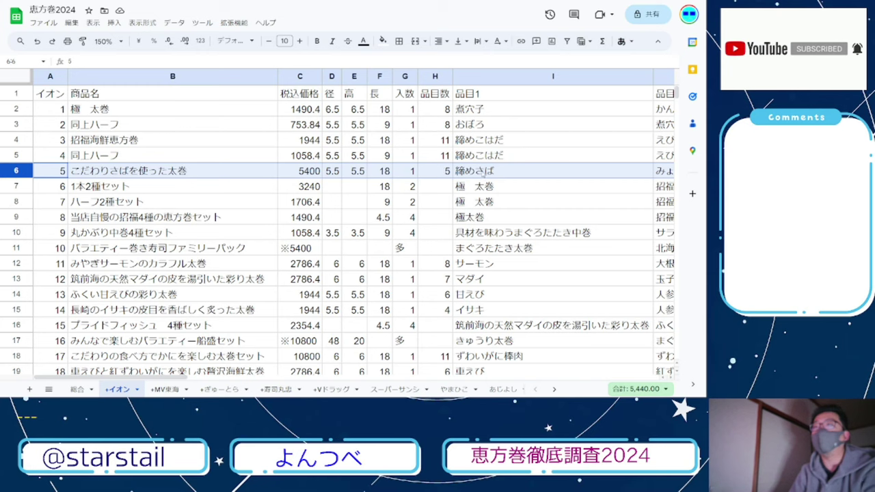
click(483, 173)
key(Right)
key(Right)
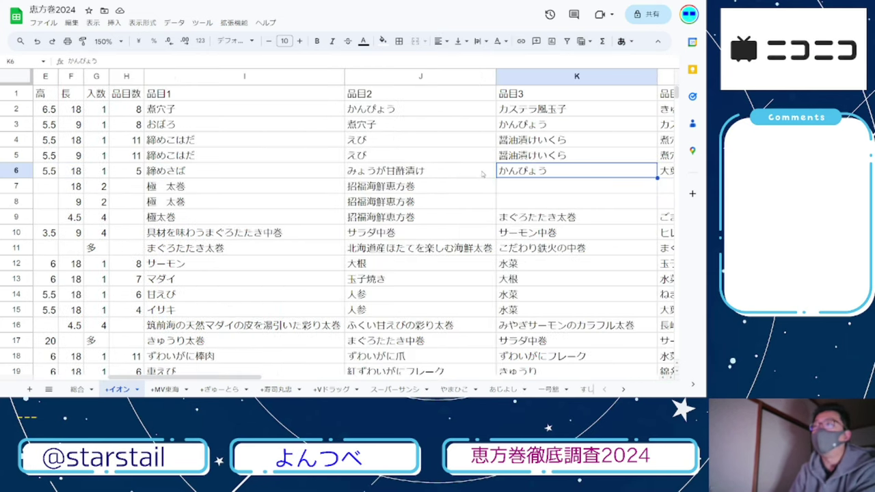
key(Right)
key(Right)
key(Left)
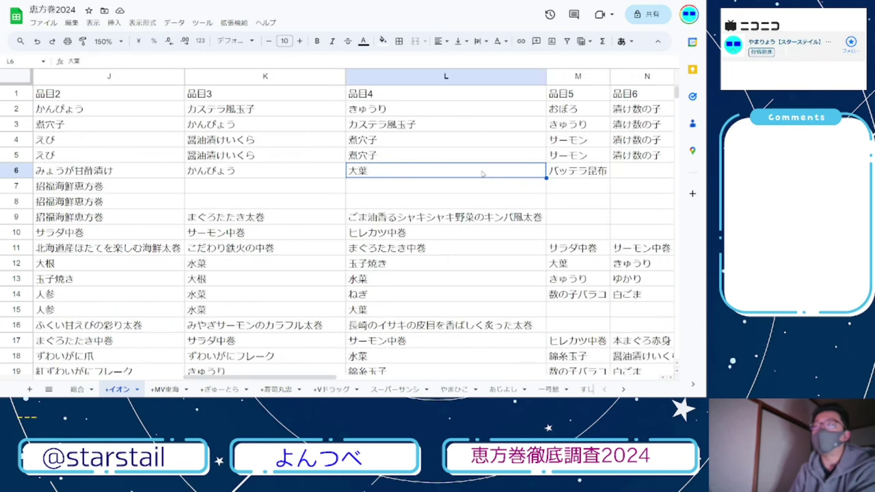
key(Left)
key(Left)
key(Left)
key(Left)
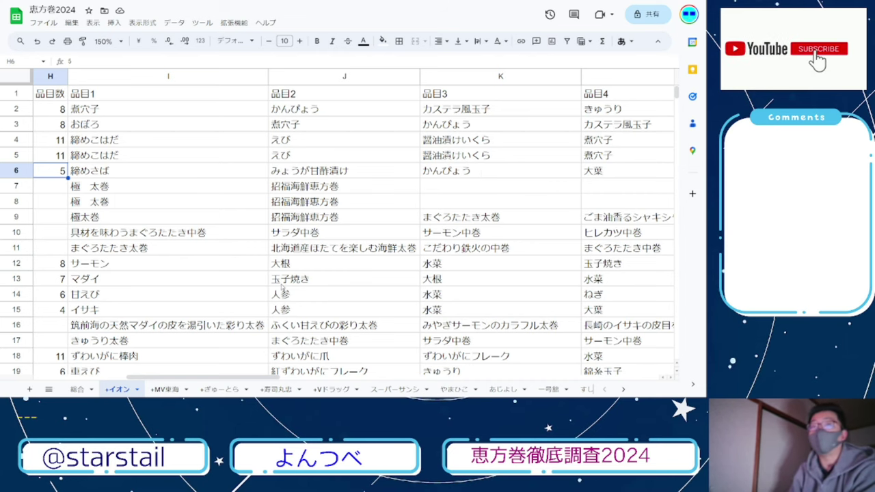
- Return along the こだわりさばを使った太巻 row from its ingredient count to its tax-included price and check the price
key(Left)
key(Left)
key(Left)
key(Left)
key(Left)
scroll(285, 285, left, 5)
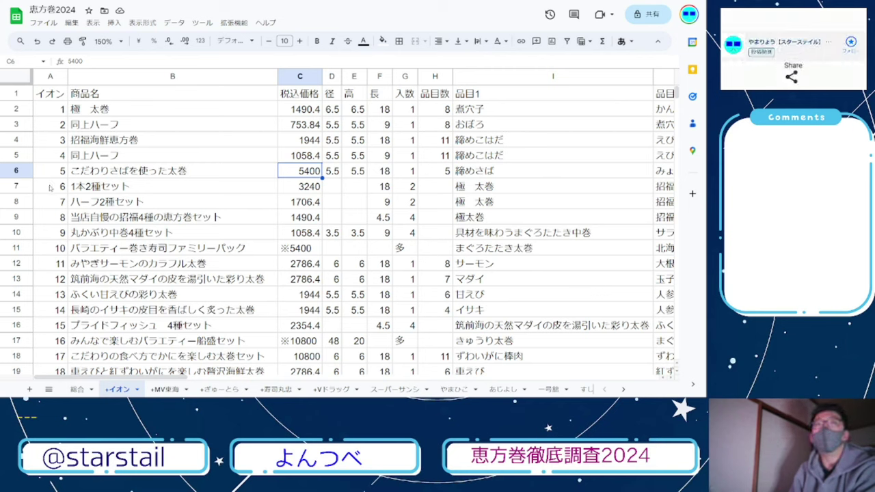
- Review the 1本2種セット row against the 極 太巻 and 招福海鮮恵方巻 rows it combines, and check the set's price
click(17, 186)
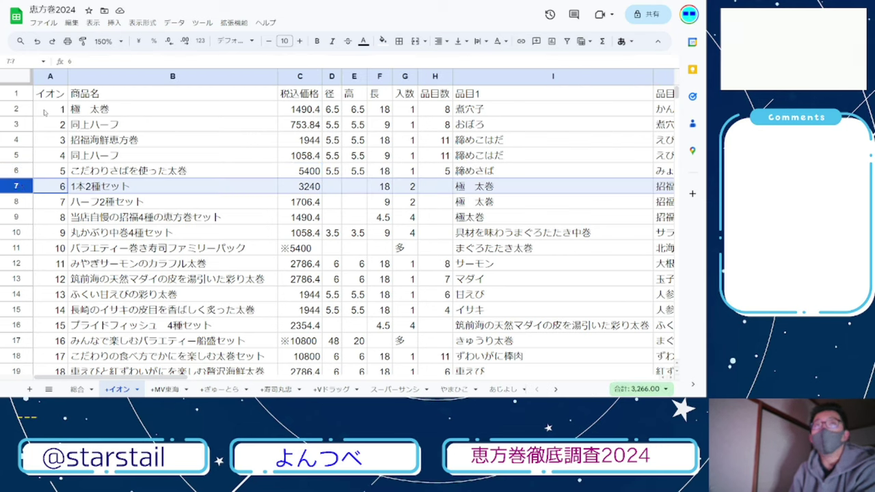
click(18, 110)
click(17, 139)
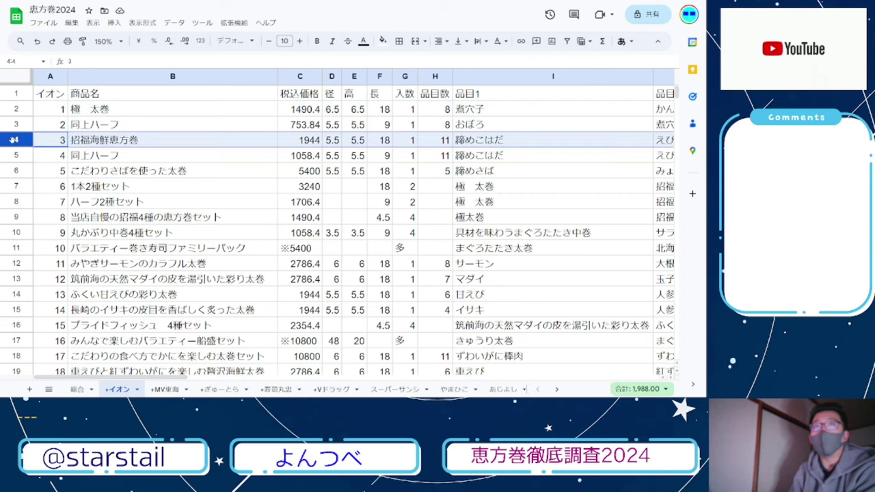
click(316, 189)
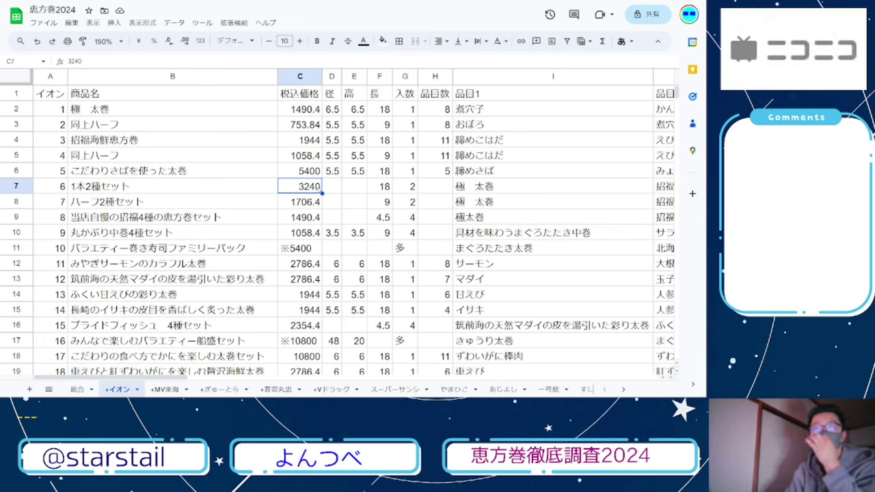
- Review the ハーフ2種セット row against the 極 太巻 and 招福海鮮恵方巻 rows, and check the half-size set's price
key(Down)
key(Left)
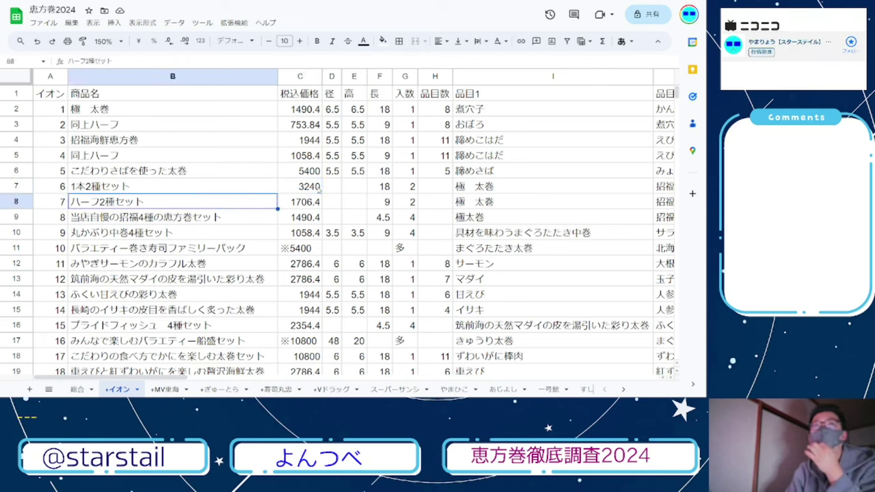
key(Left)
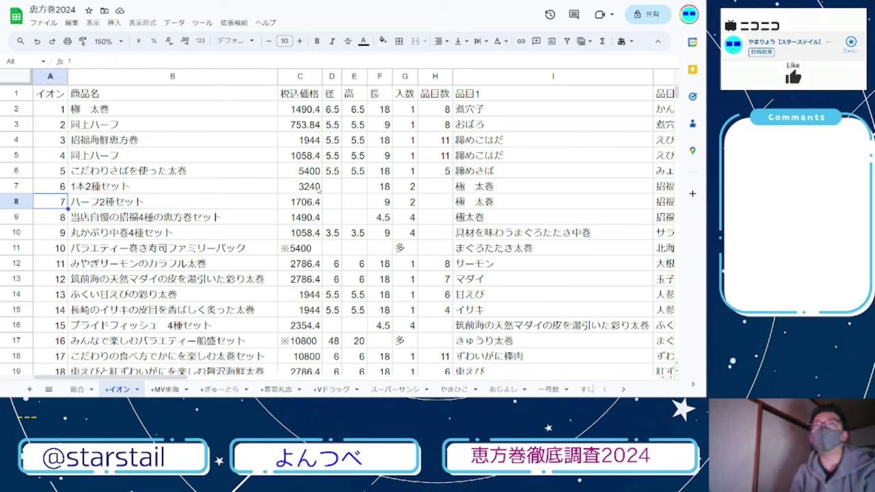
click(16, 109)
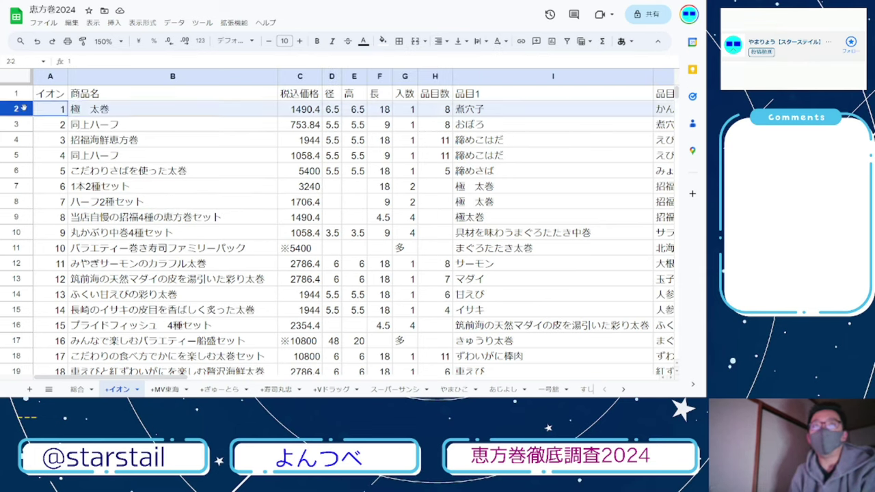
click(24, 139)
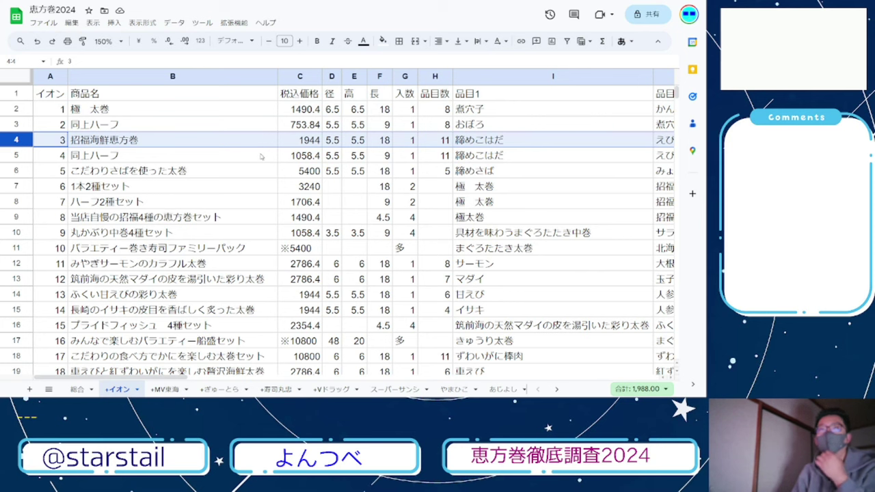
click(306, 202)
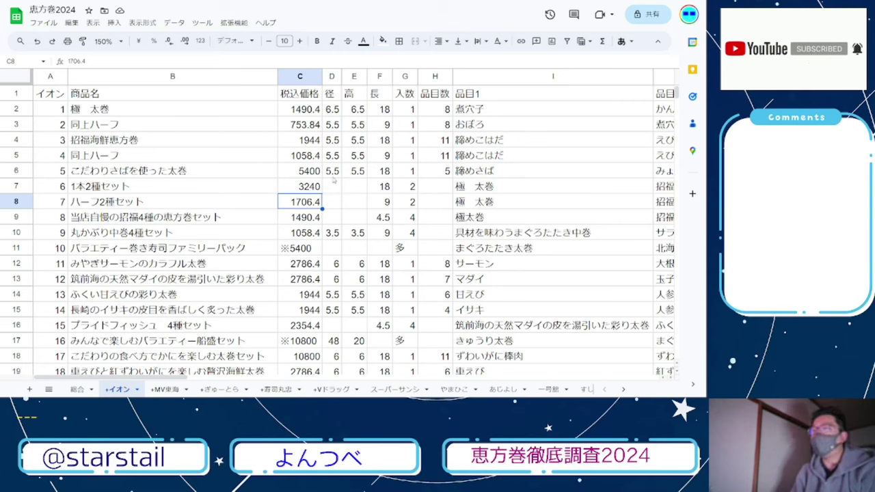
- Examine the 当店自慢の招福4種の恵方巻セット row, including the length of its pieces
click(22, 217)
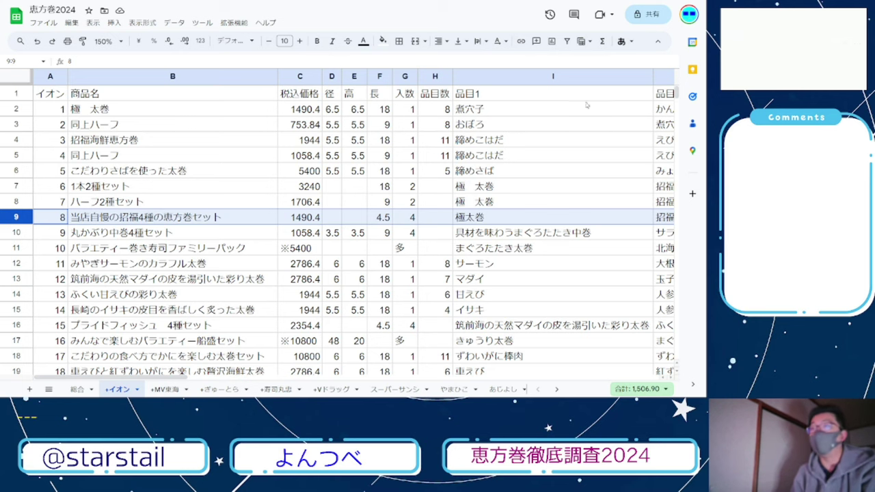
click(387, 217)
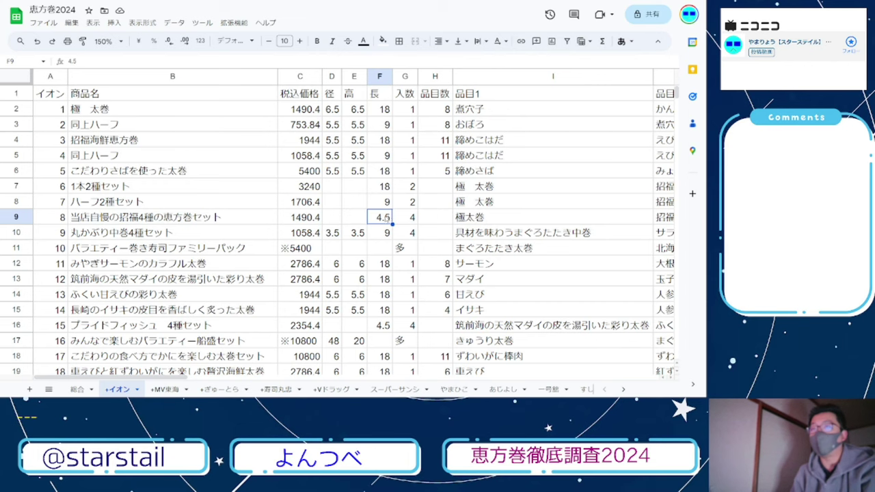
click(6, 216)
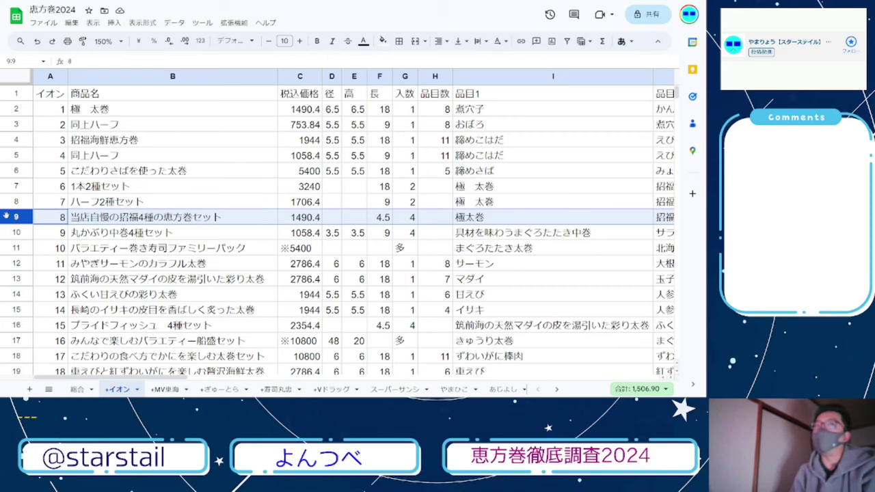
- Examine the 丸かぶり中巻4種セット row, checking its length and reading its rolls from 品目1 through 品目4
scroll(7, 216, down, 1)
click(14, 203)
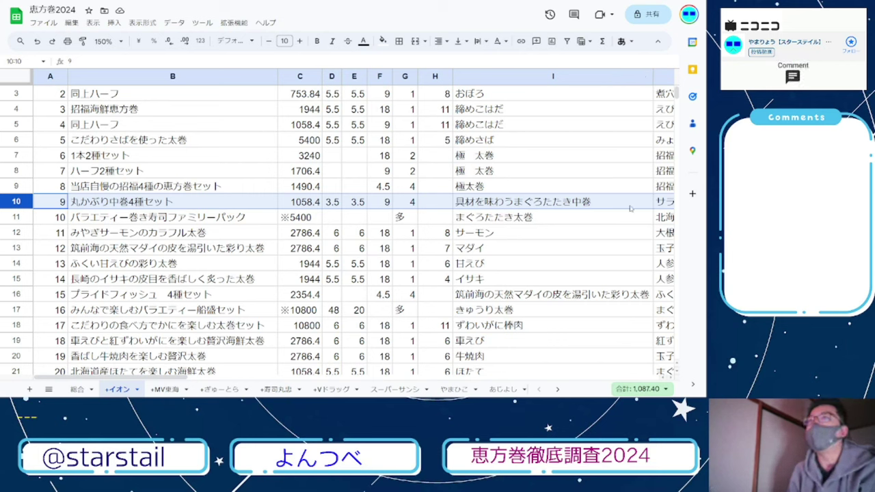
click(388, 205)
click(594, 203)
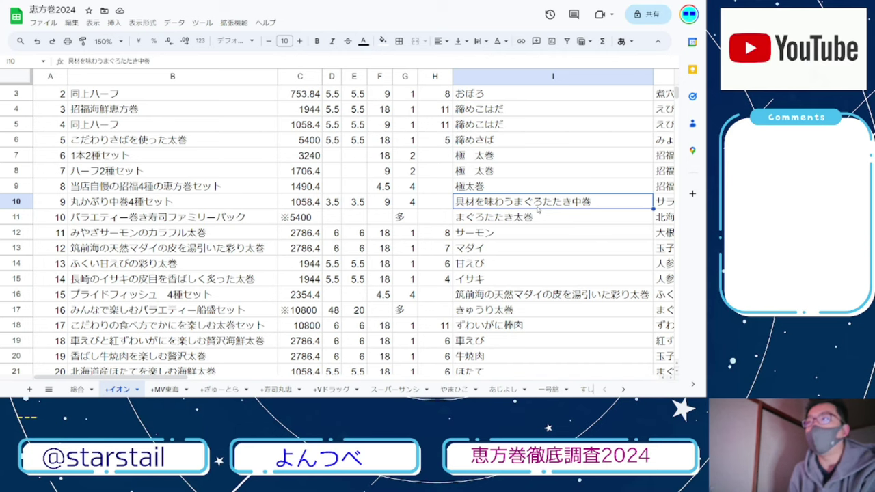
key(Right)
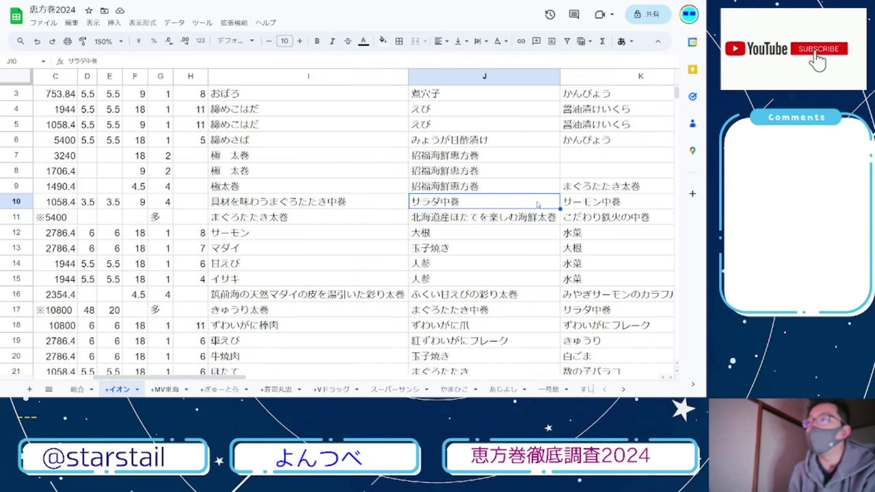
key(Right)
key(Right)
key(Left)
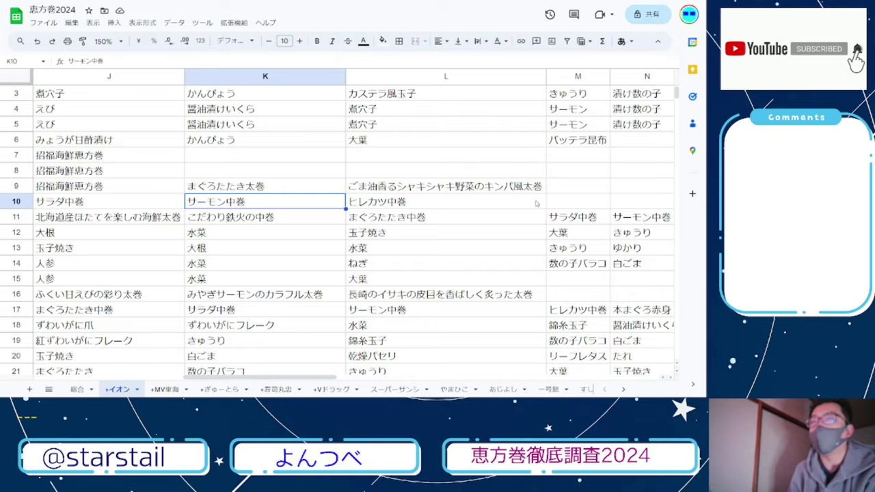
key(ctrl+Left)
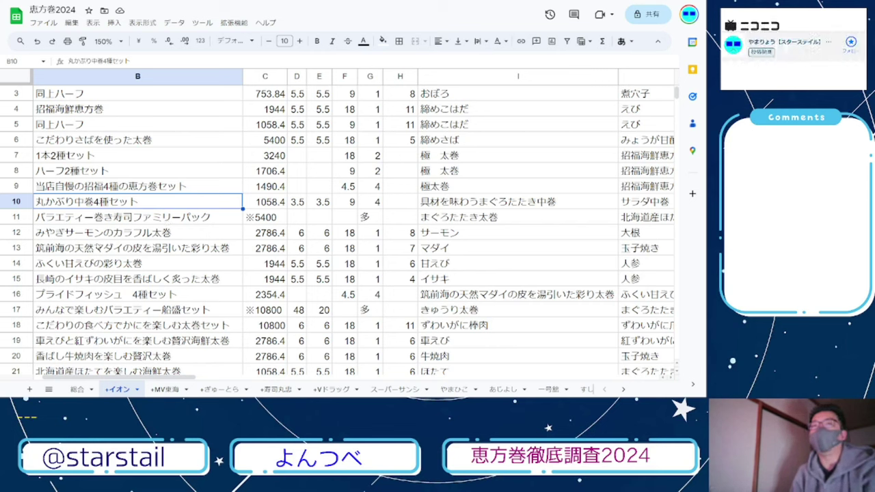
- Examine the バラエティー巻き寿司ファミリーパック row, checking its price and reading its contents from 品目1 through 品目8
click(28, 219)
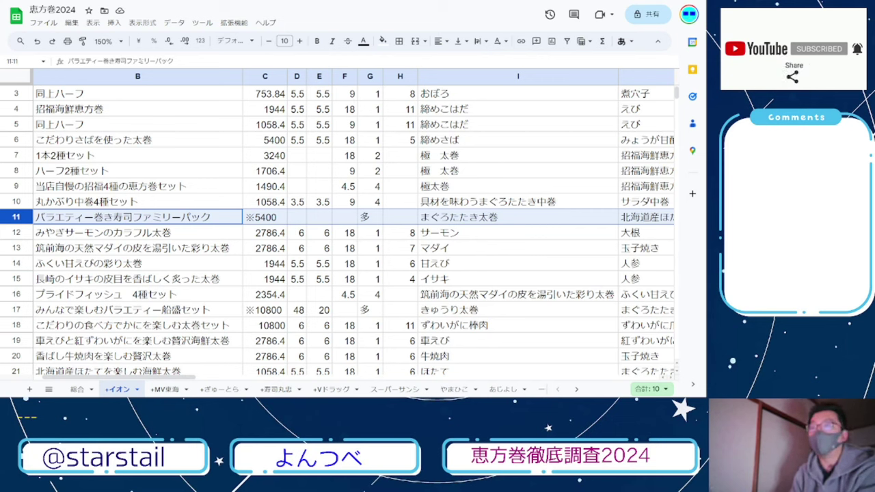
click(248, 217)
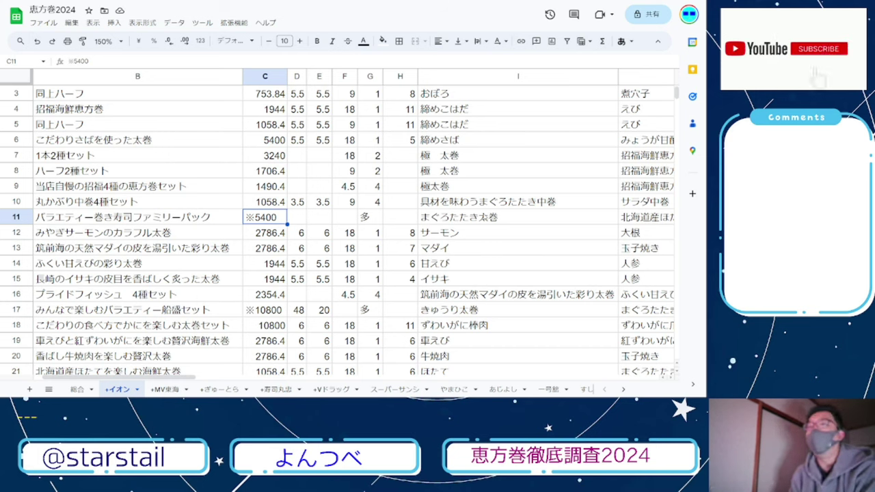
click(458, 214)
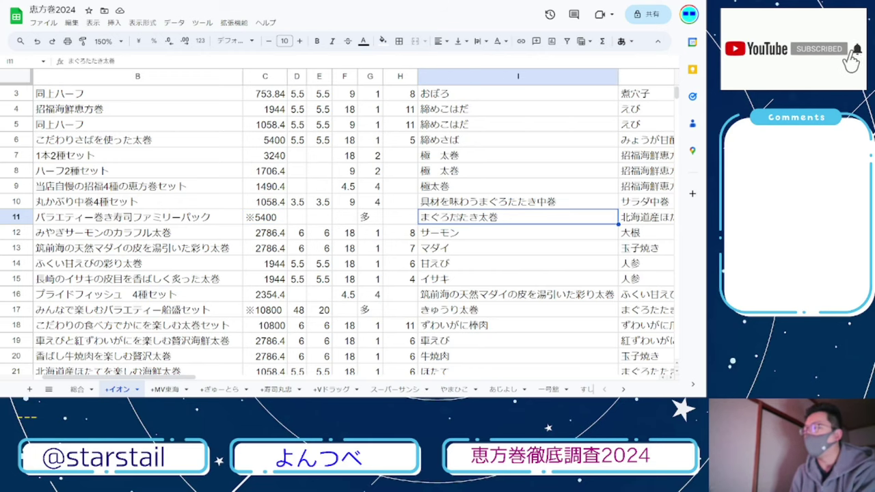
key(Right)
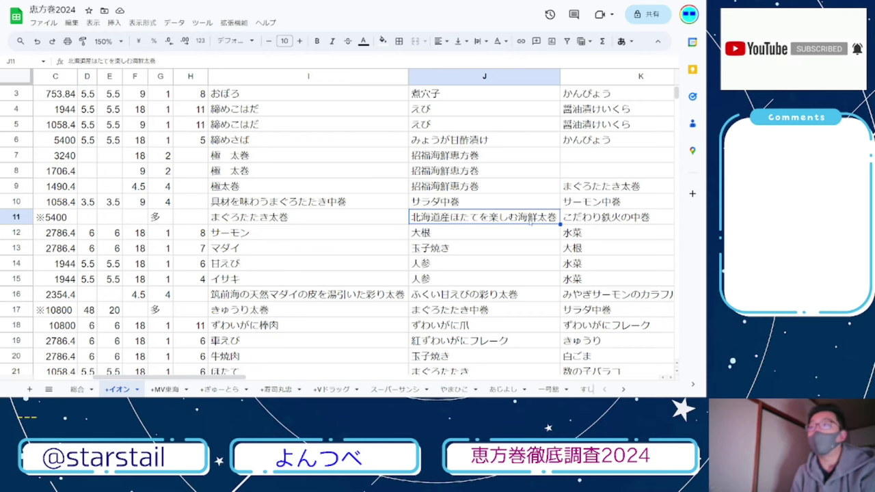
click(595, 218)
key(Right)
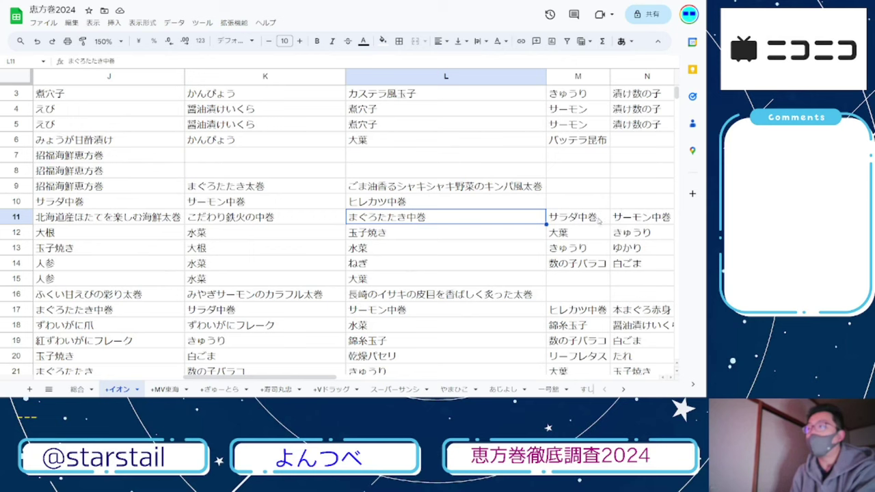
key(Right)
key(Right)
key(Right)
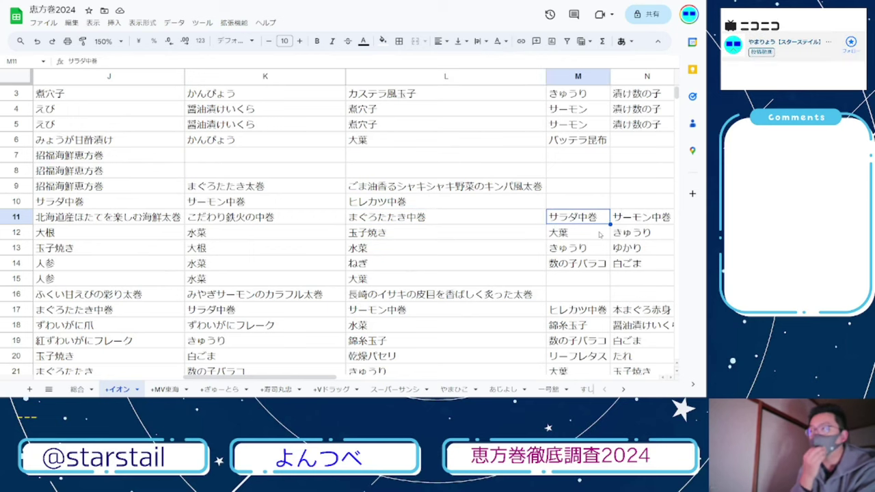
key(Right)
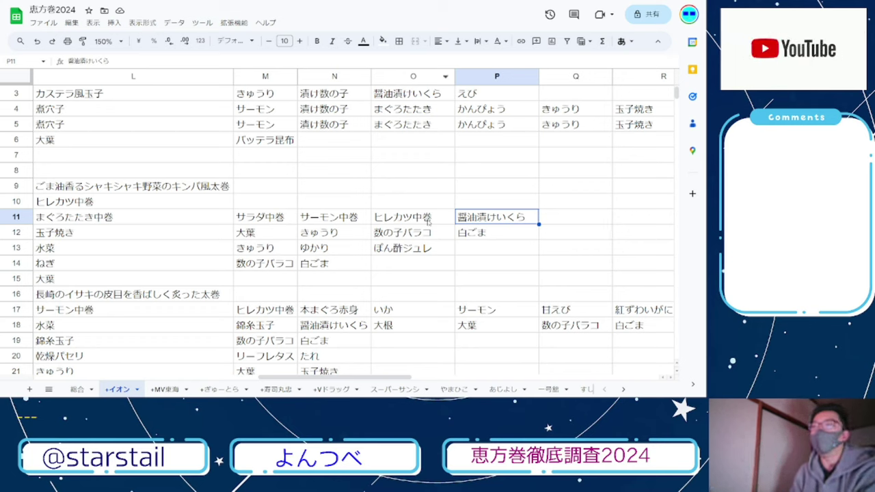
key(Left)
key(Home)
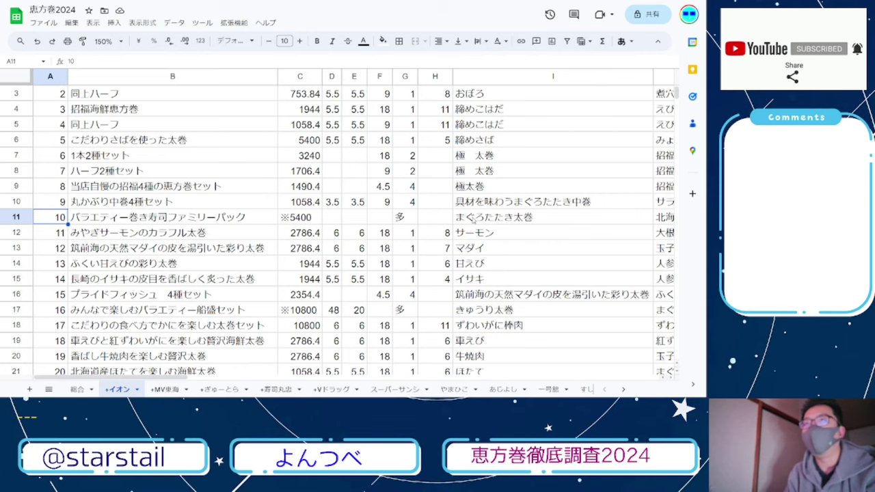
- Check the price and dimensions in the みやぎサーモンのカラフル太巻 row
key(Down)
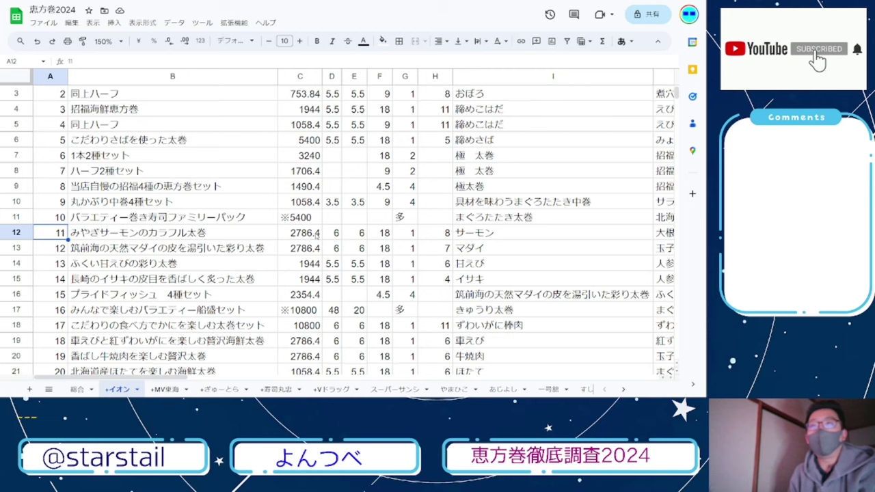
key(Right)
key(Right)
key(Right)
key(Right)
key(Right)
key(Right)
key(Right)
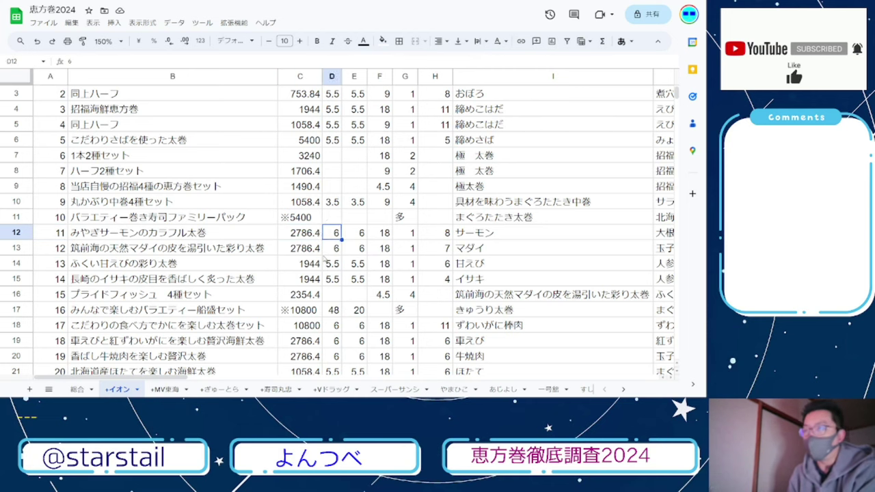
key(Right)
key(Right)
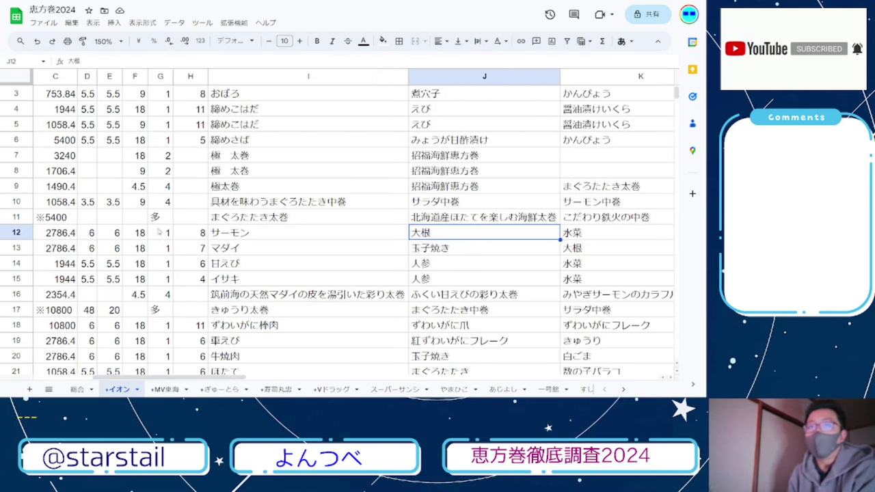
click(104, 232)
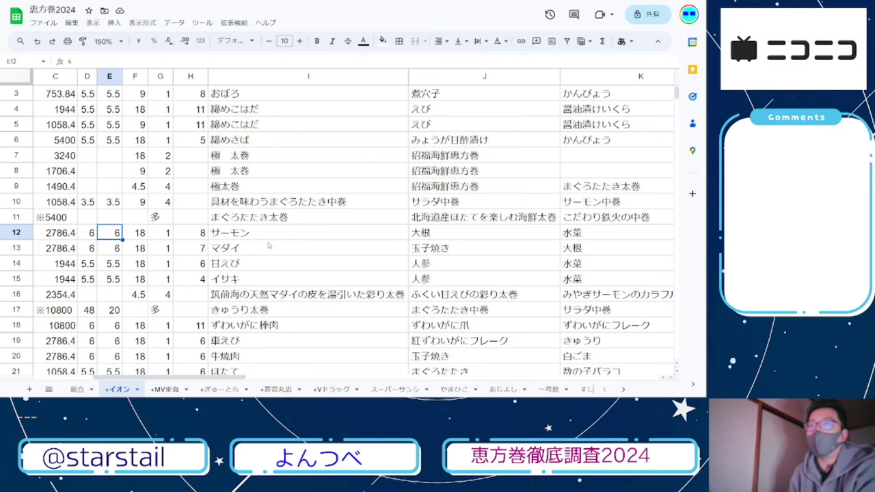
- Read the ingredients of みやぎサーモンのカラフル太巻 from 品目1 through 品目7, and return to its item number
key(Right)
key(Right)
key(Right)
key(Right)
key(Right)
key(Right)
key(Right)
key(Right)
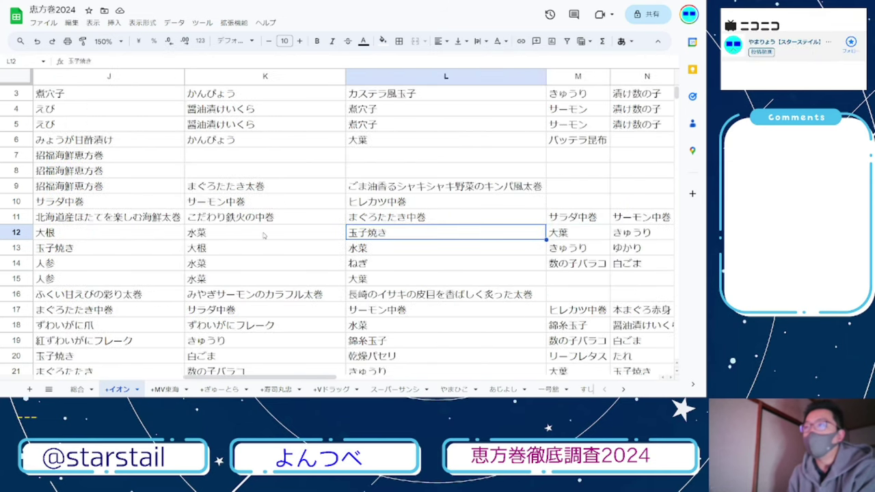
key(Right)
key(Right)
key(Right)
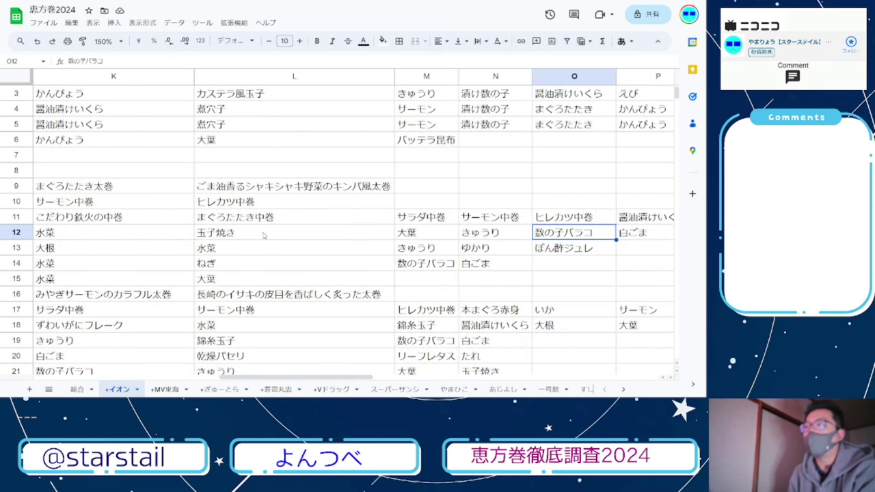
key(Left)
key(Home)
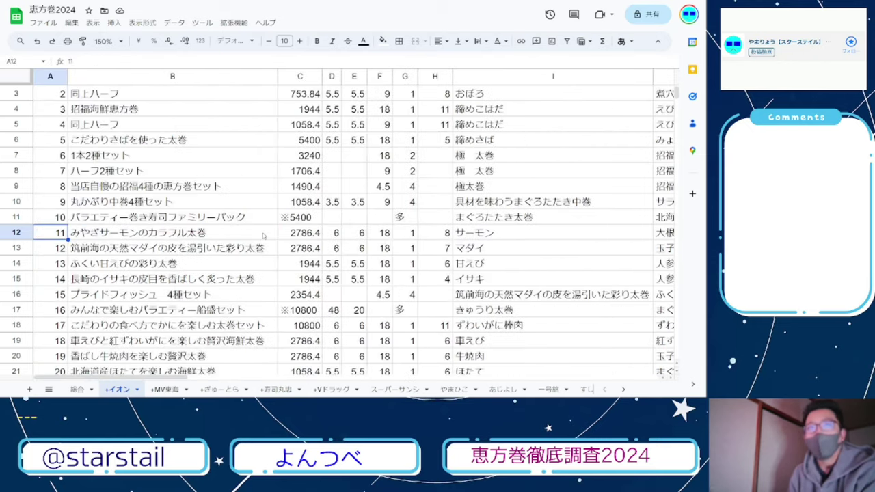
- Check the product name and price in the 筑前海の天然マダイの皮を湯引いた彩り太巻 row
key(Down)
key(Right)
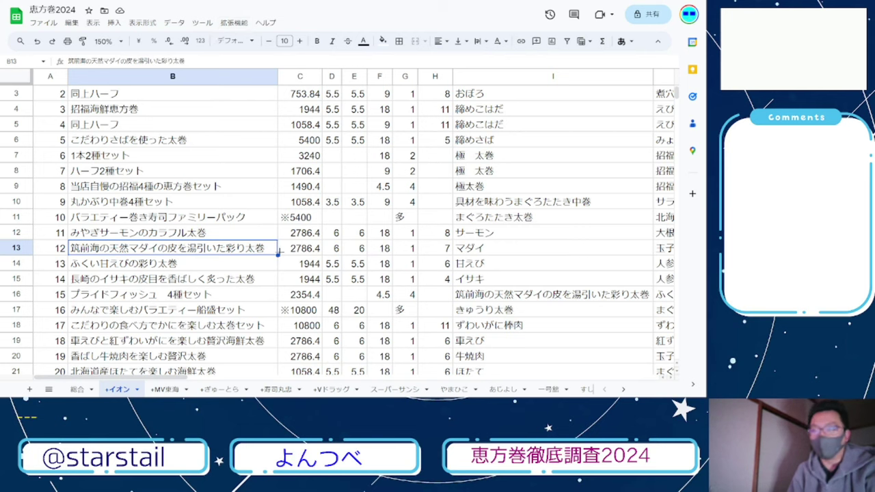
click(297, 251)
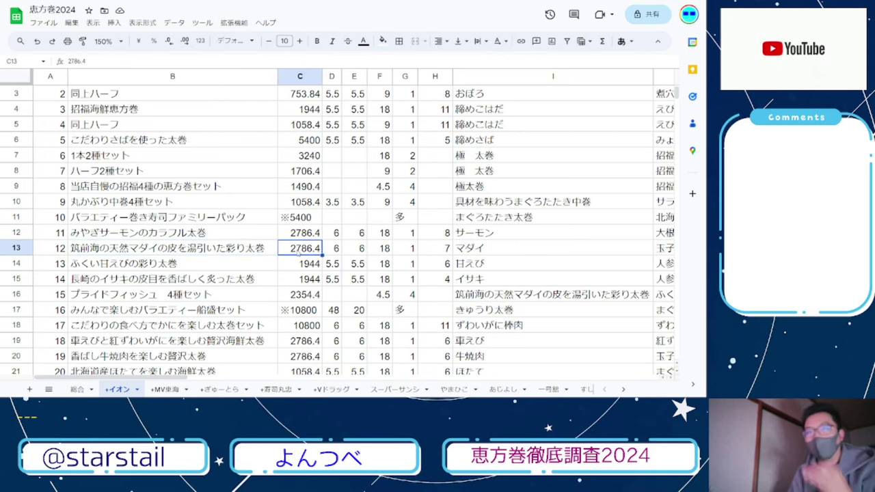
- Read the ingredients of 筑前海の天然マダイの皮を湯引いた彩り太巻 from 品目1 through 品目7, and return to its item number
click(528, 246)
key(Right)
key(Right)
key(Right)
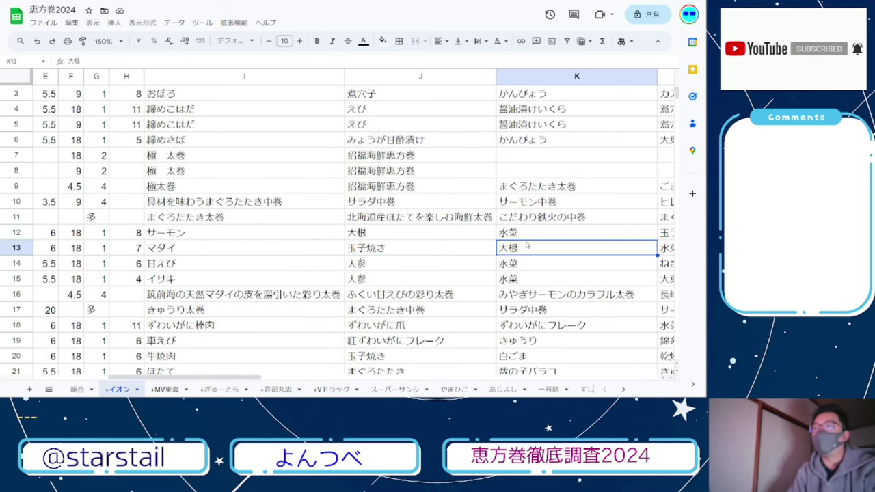
key(Right)
key(Right)
key(Right)
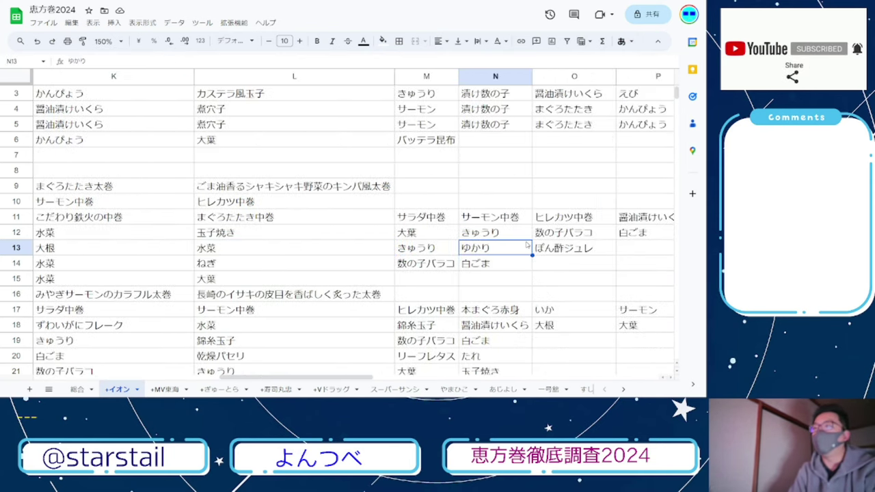
key(Left)
key(Left)
key(Left)
key(Left)
key(Left)
key(Left)
key(Left)
key(Left)
key(Left)
key(Left)
key(Left)
key(Left)
key(Left)
key(Left)
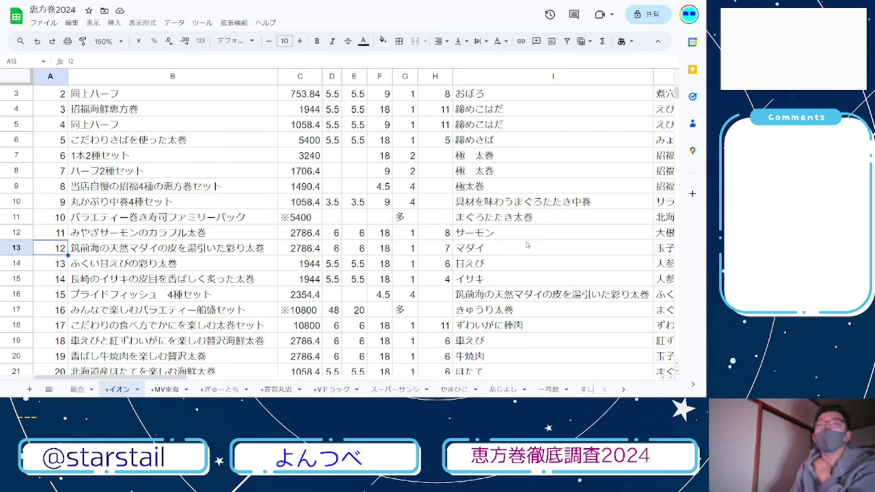
- Examine the ふくい甘えびの彩り太巻 row, checking its price and dimensions and reading its ingredients from 品目1 through 品目6
key(Down)
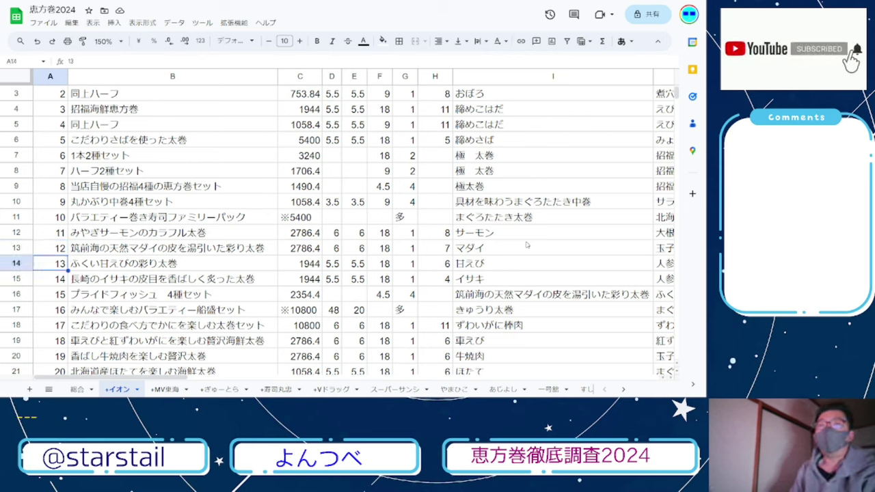
key(Right)
key(Right)
key(Right)
key(Right)
key(Right)
key(Right)
key(Right)
key(Right)
key(Right)
key(Right)
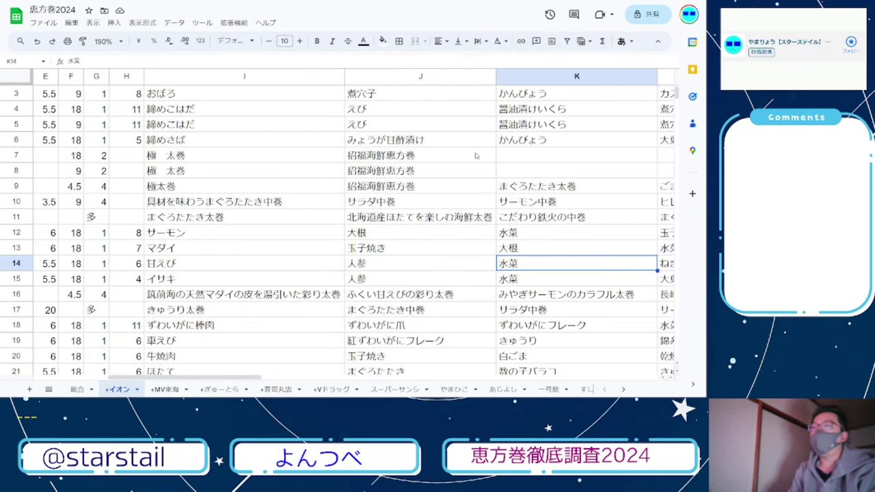
key(Right)
key(Right)
key(Right)
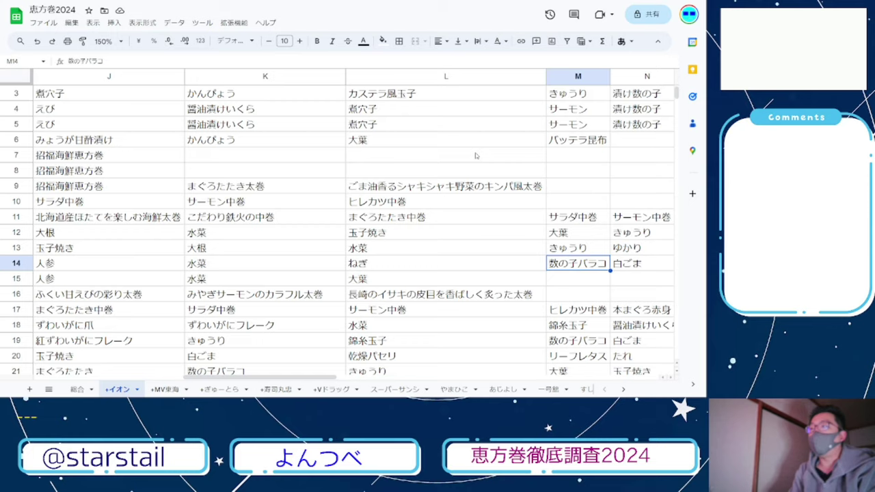
- Go to the start of the 長崎のイサキの皮目を香ばしく炙った太巻 row and check its price
key(Down)
key(Left)
key(Home)
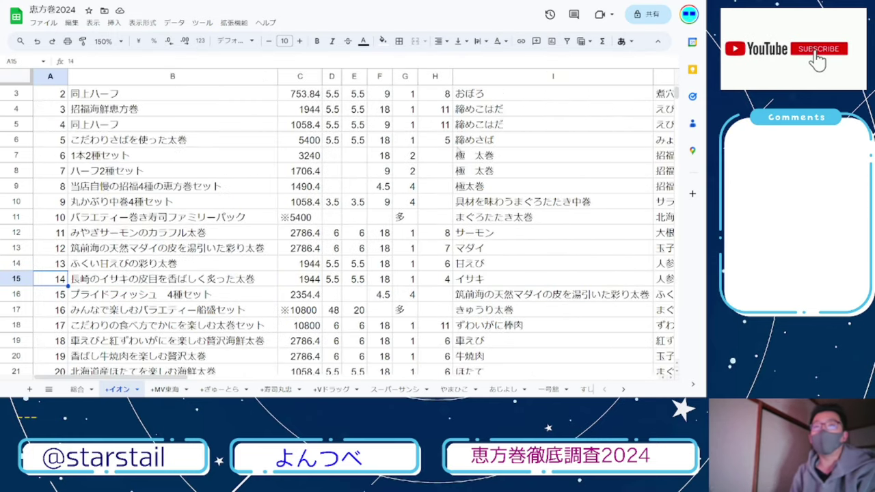
scroll(205, 203, down, 2)
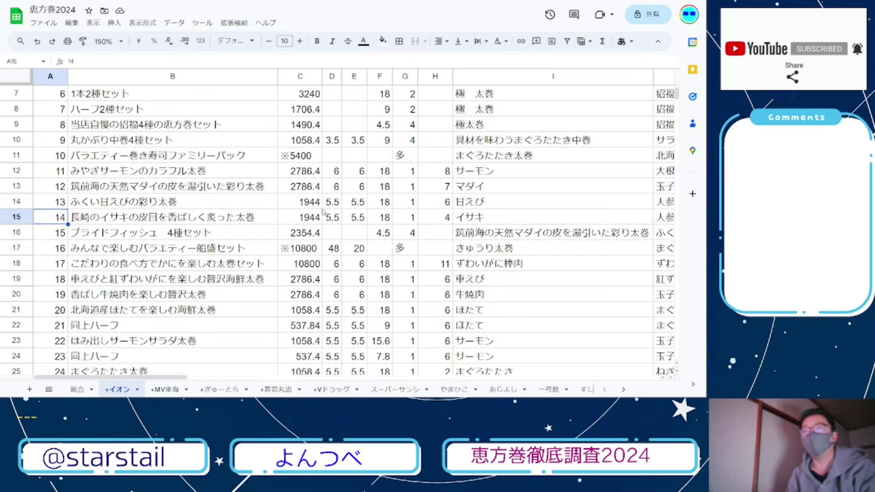
click(310, 220)
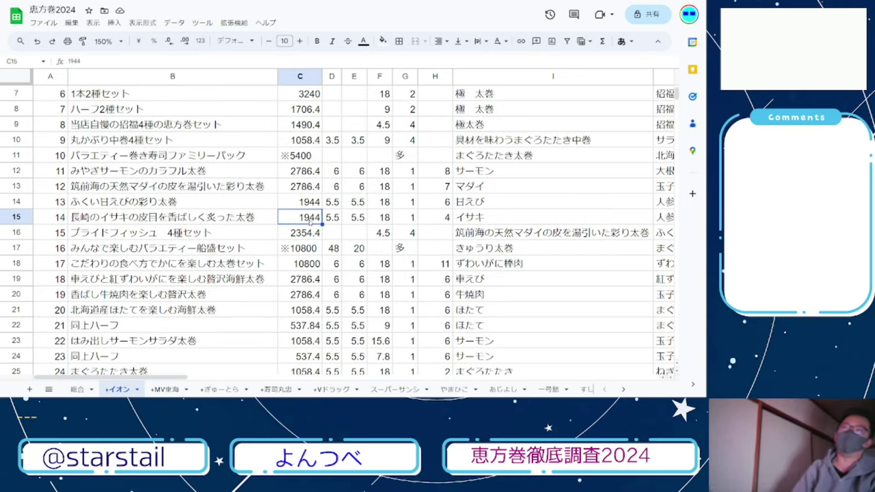
- Read the dimensions and ingredients 品目1 through 品目4 of 長崎のイサキの皮目を香ばしく炙った太巻, and return to its item number
key(Right)
key(Right)
key(Right)
key(Right)
key(Right)
key(Right)
key(Right)
key(Right)
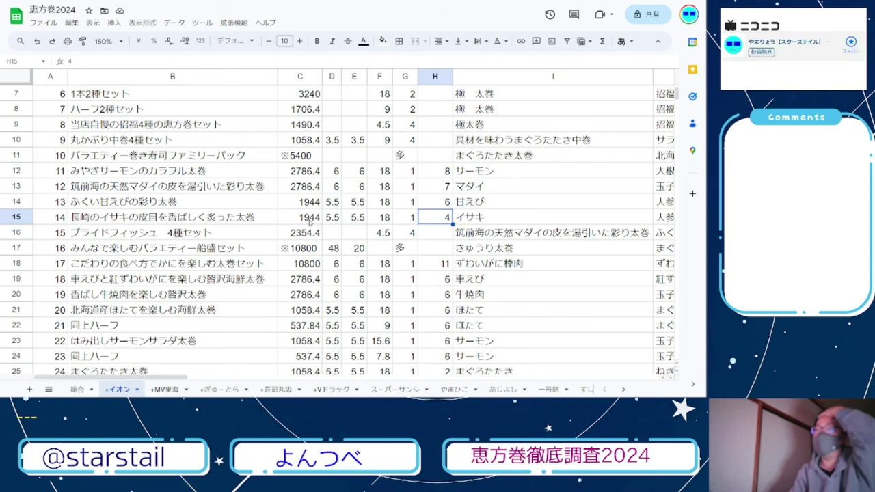
key(Right)
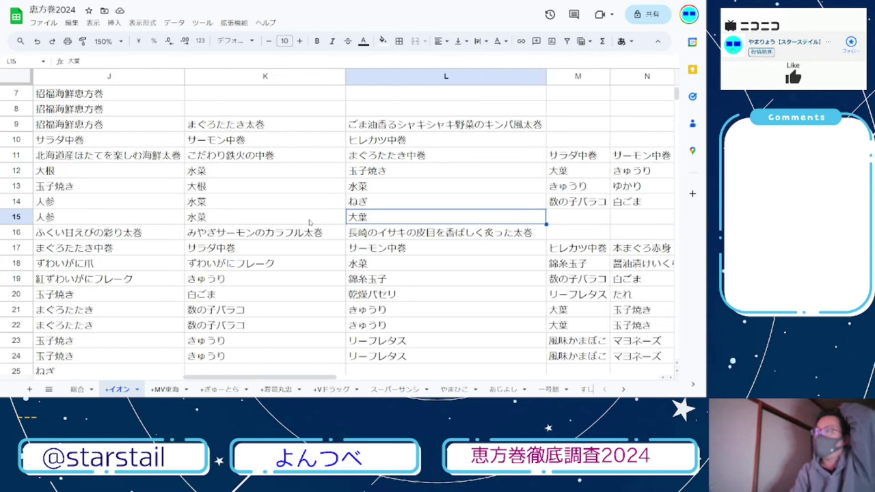
key(Left)
key(Left)
key(Left)
key(Left)
key(Left)
key(Left)
key(Left)
key(Left)
key(Left)
key(Left)
key(Left)
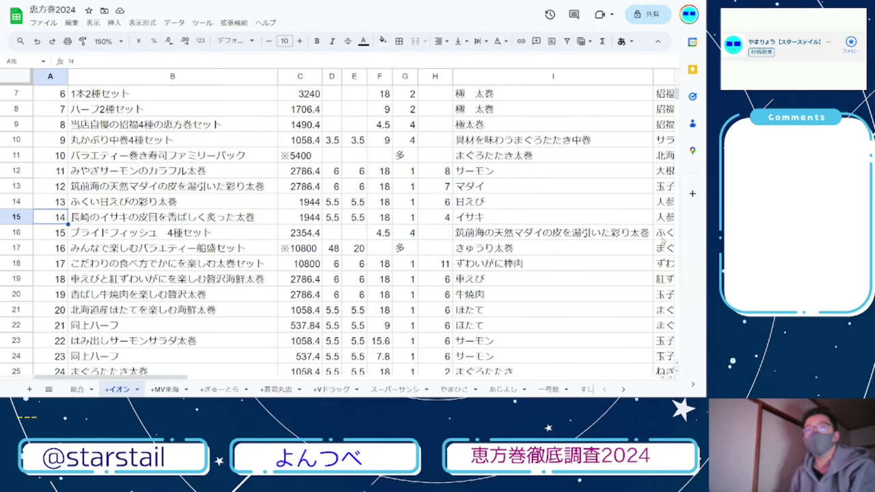
- Check the product name and price in the プライドフィッシュ 4種セット row
scroll(100, 163, down, 2)
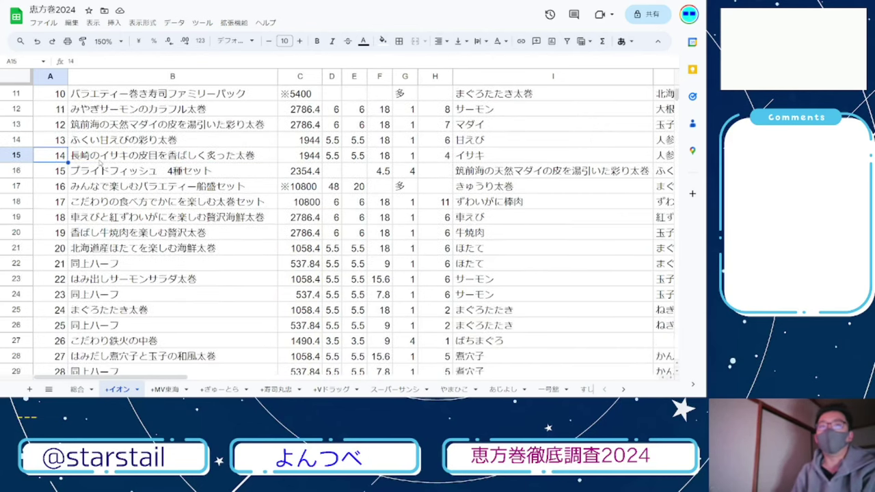
scroll(101, 162, down, 1)
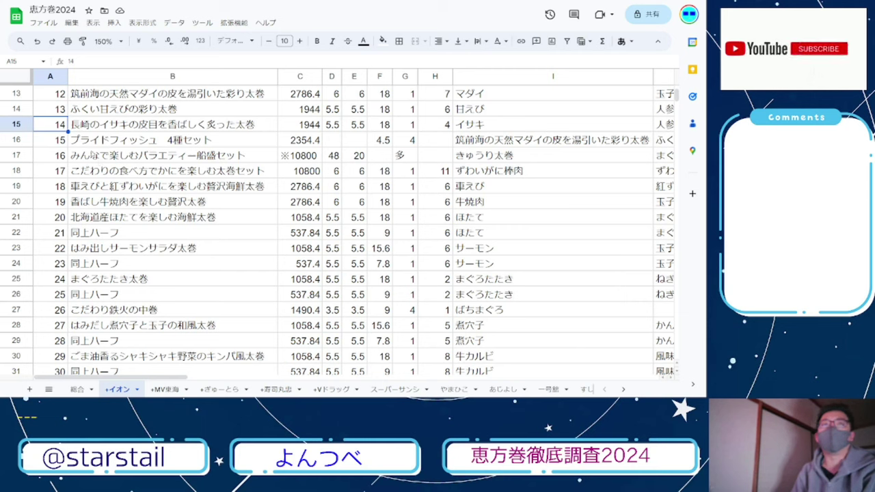
click(172, 140)
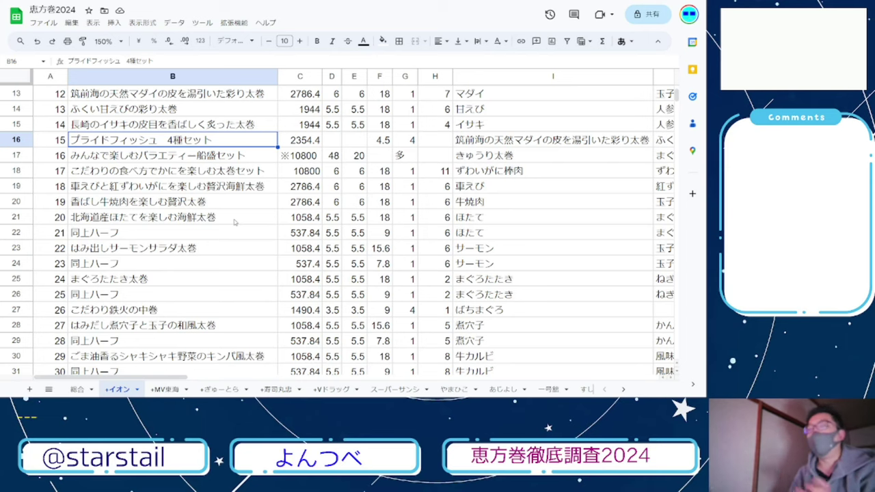
click(313, 140)
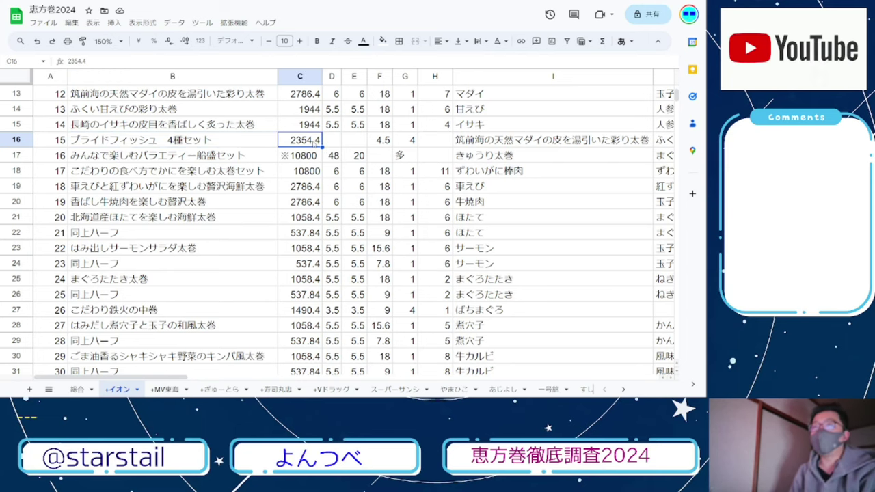
- Read the length, quantity and rolls 品目1 through 品目4 of プライドフィッシュ 4種セット, and return to its item number
key(Right)
key(Right)
key(Right)
key(Right)
key(Right)
key(Right)
key(Right)
key(Right)
key(Right)
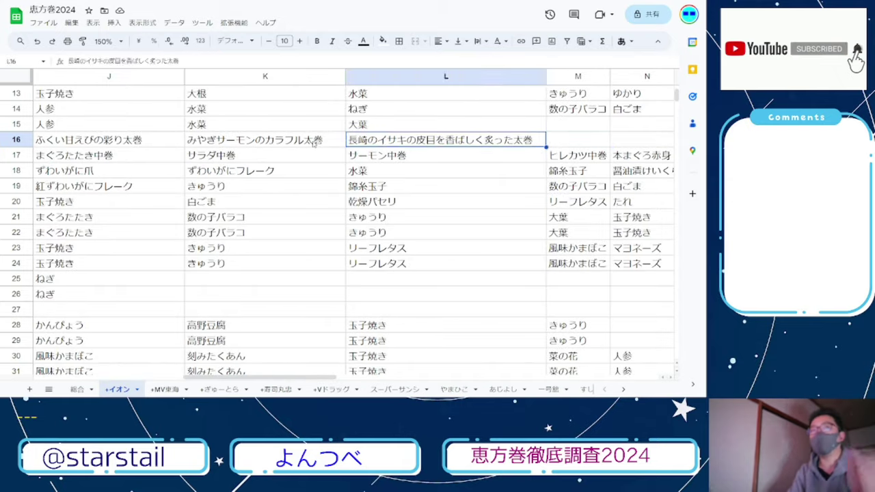
key(Left)
key(Left)
key(Left)
key(Left)
key(Left)
key(Left)
key(Left)
key(Left)
key(Left)
key(Left)
key(Left)
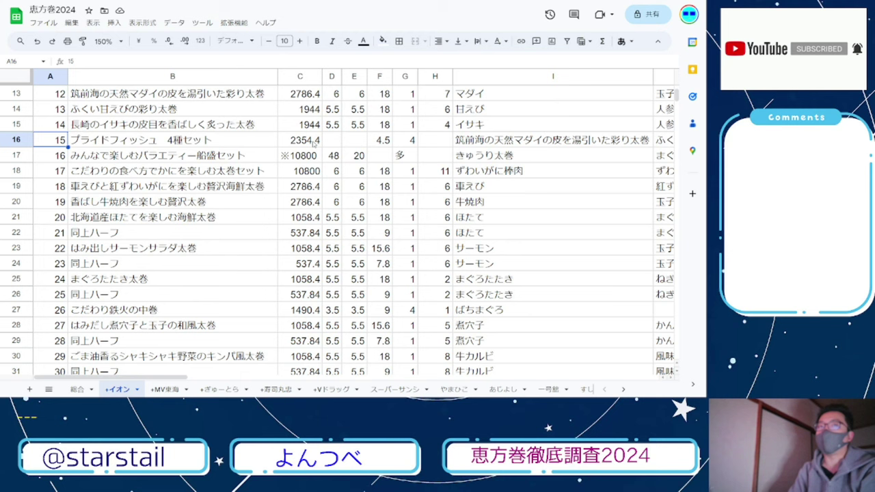
- Check the price, dimensions and quantity in the みんなで楽しむバラエティー船盛セット row
key(Down)
key(Right)
key(Right)
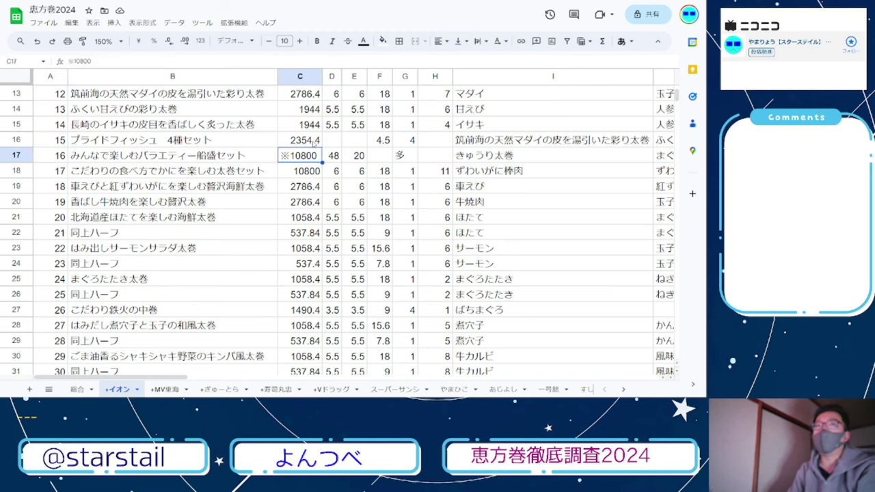
key(Left)
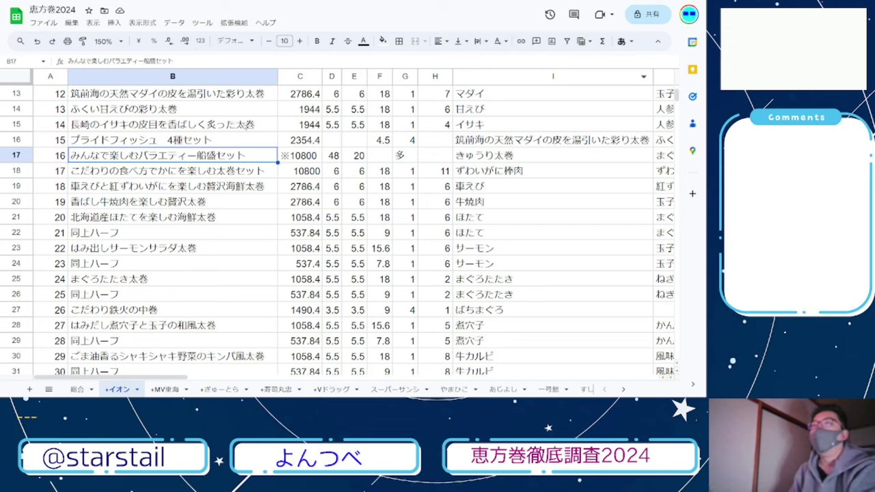
click(331, 157)
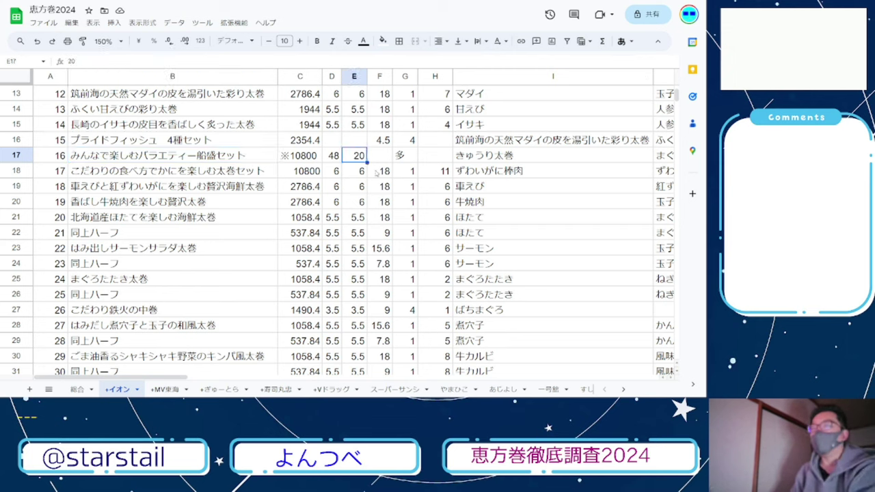
key(Right)
key(Right)
key(Right)
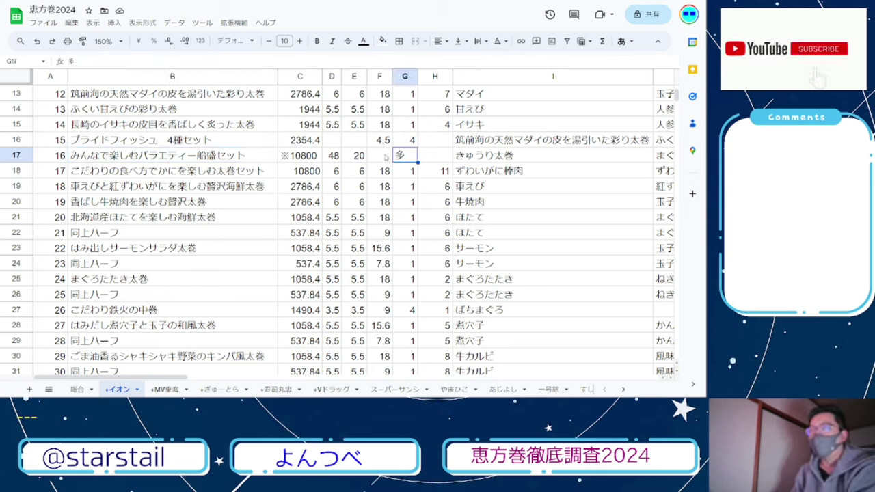
- Read the rolls in みんなで楽しむバラエティー船盛セット from 品目1 through 品目5
key(Right)
key(Right)
key(Right)
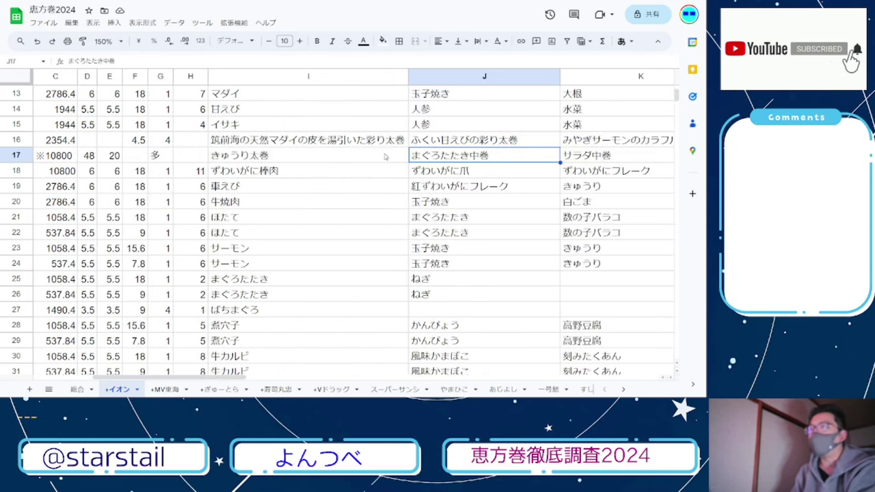
key(Right)
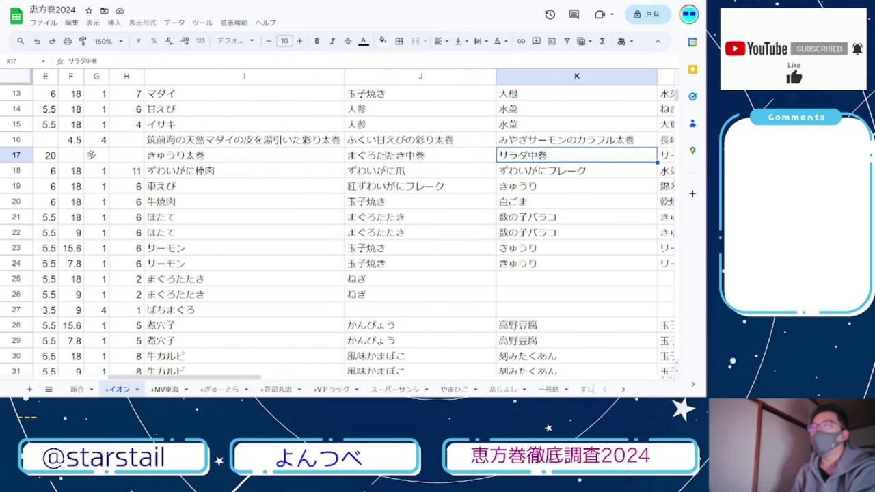
drag(274, 159, 582, 140)
click(386, 155)
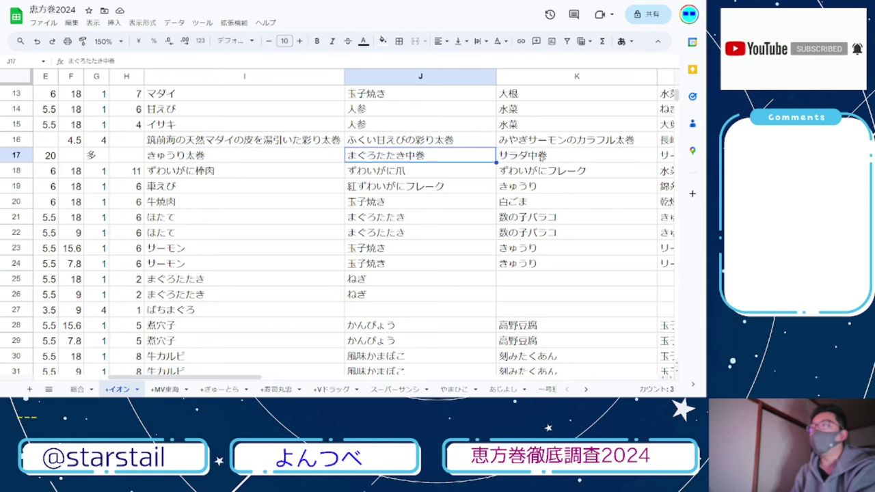
key(Right)
key(Right)
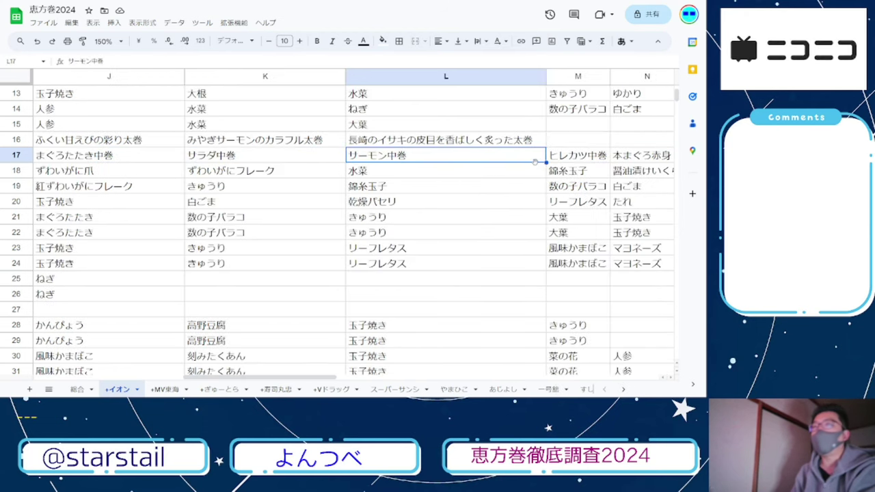
key(Right)
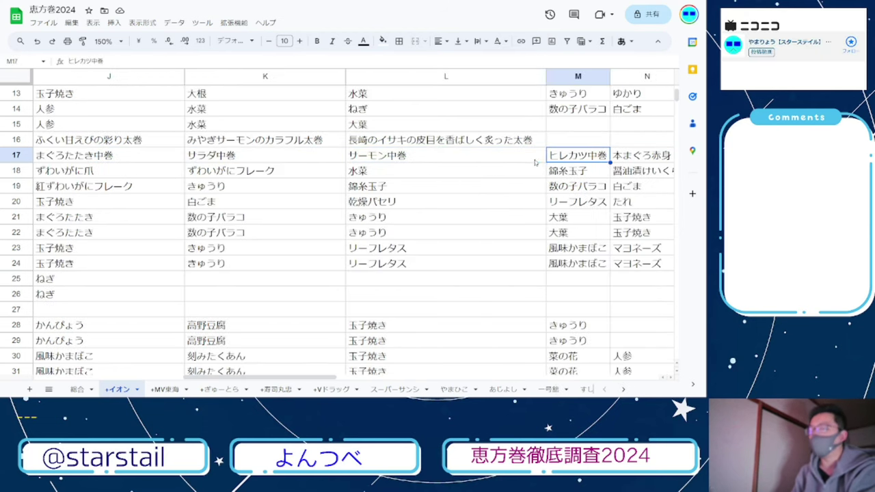
- Read the seafood contents of みんなで楽しむバラエティー船盛セット from 品目6 through 品目13, and return to its item number
key(Right)
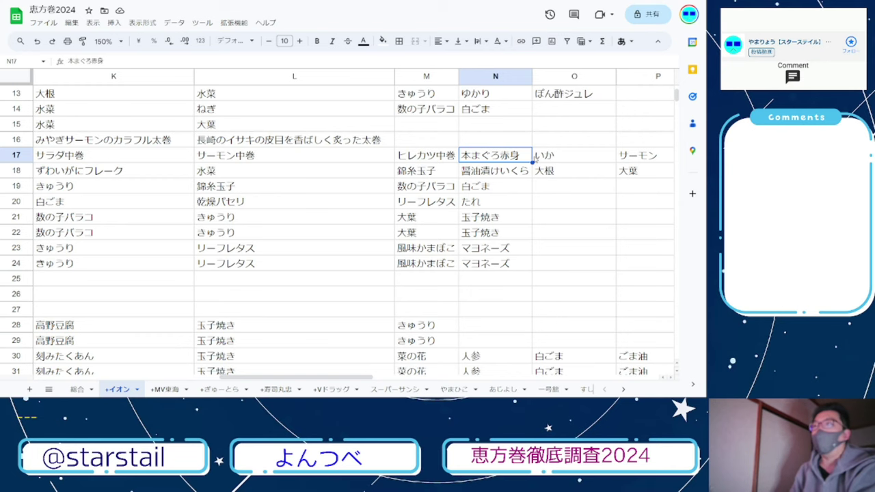
key(Right)
key(Right)
key(Right)
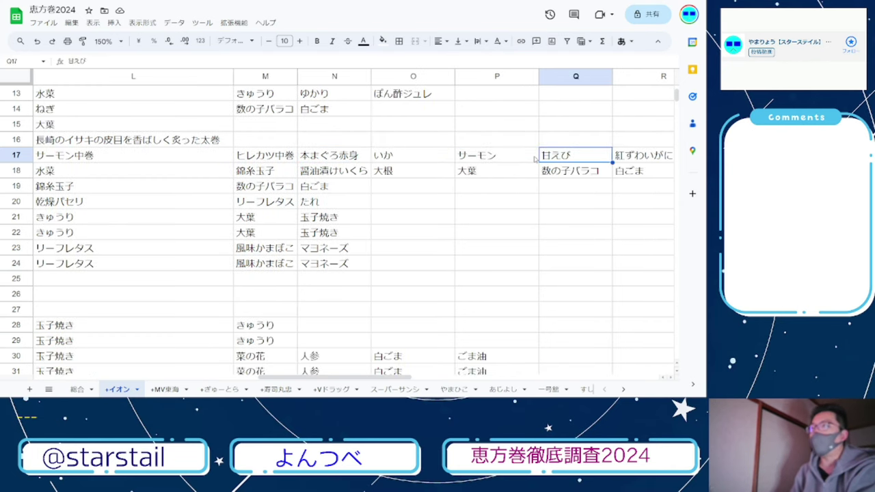
key(Right)
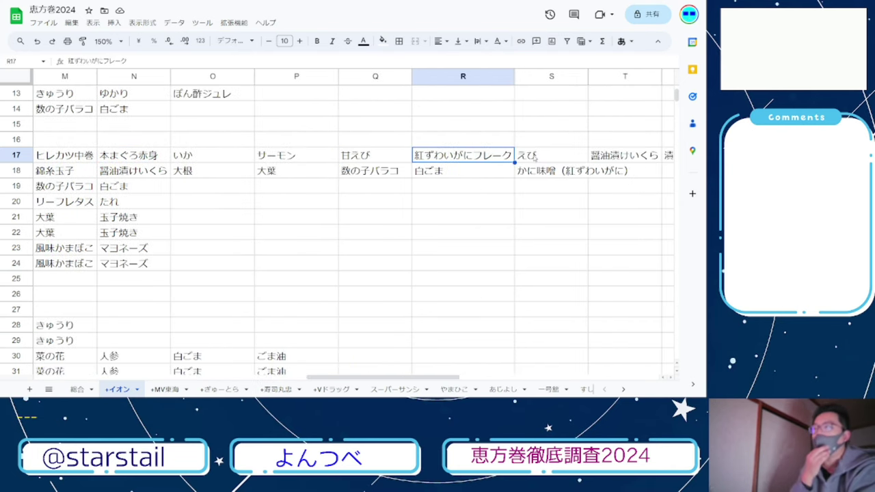
key(Right)
key(Right)
key(Right)
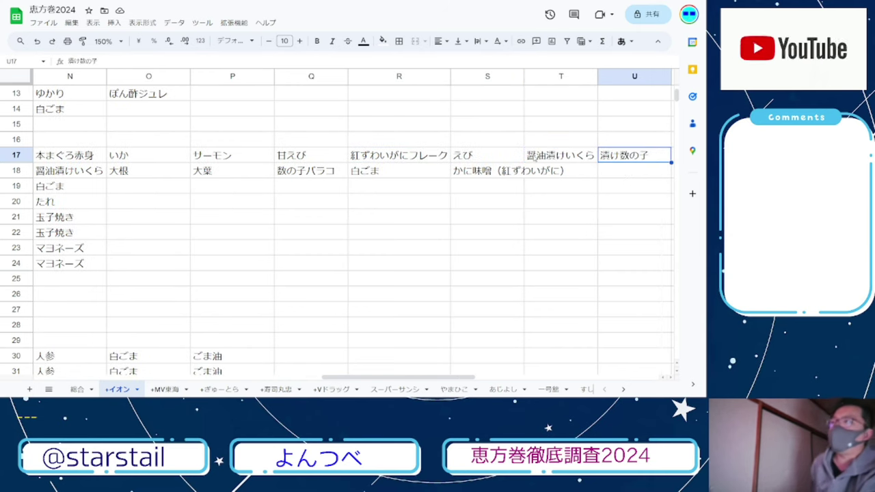
key(Right)
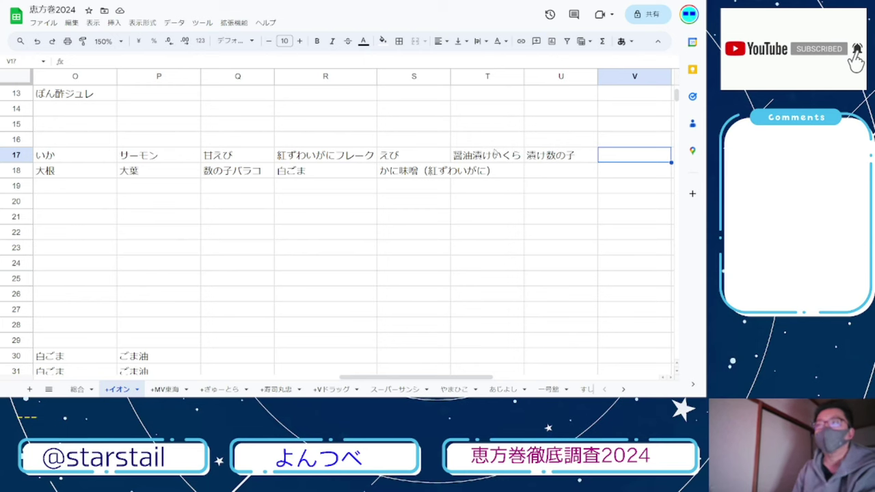
key(Left)
key(Left)
key(Left)
key(Left)
key(Left)
key(Left)
key(Left)
key(Left)
key(Left)
key(Left)
key(Left)
key(Left)
key(Left)
key(Left)
key(Left)
key(Left)
key(Left)
key(Left)
key(Left)
key(Left)
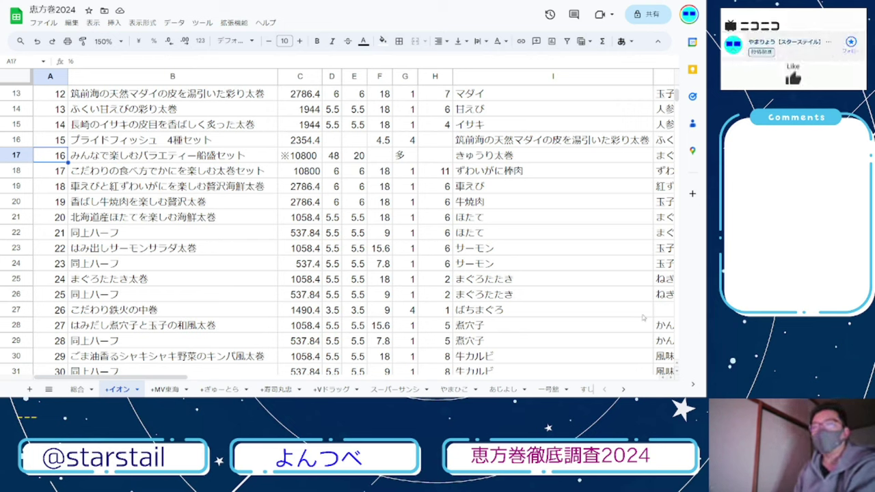
- Check the price, dimensions and quantity of こだわりの食べ方でかにを楽しむ太巻セット, continuing to its 品目1
key(Down)
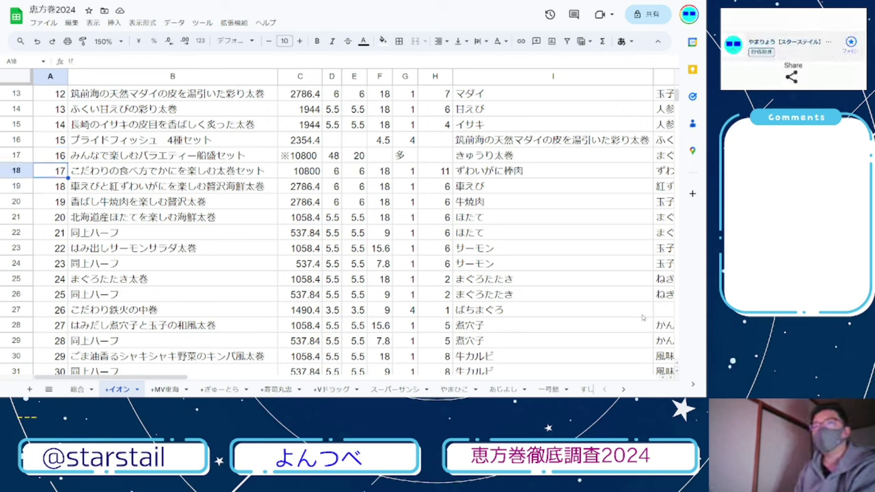
key(Right)
key(Right)
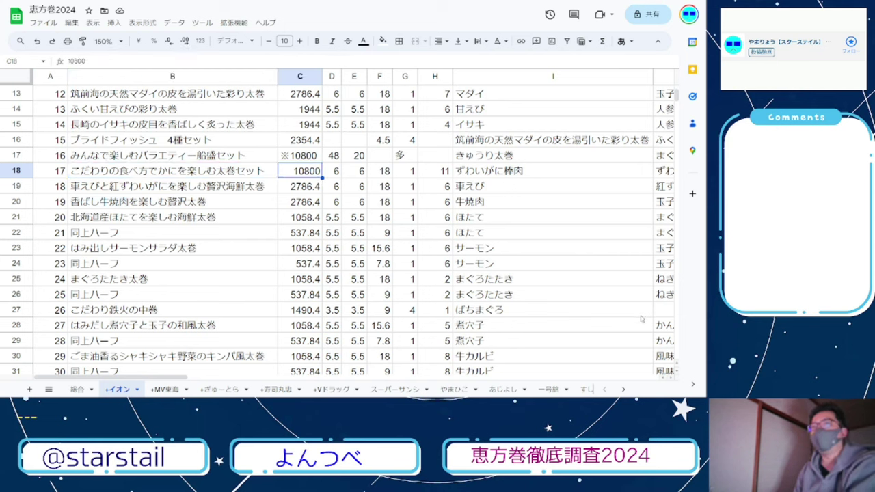
click(107, 172)
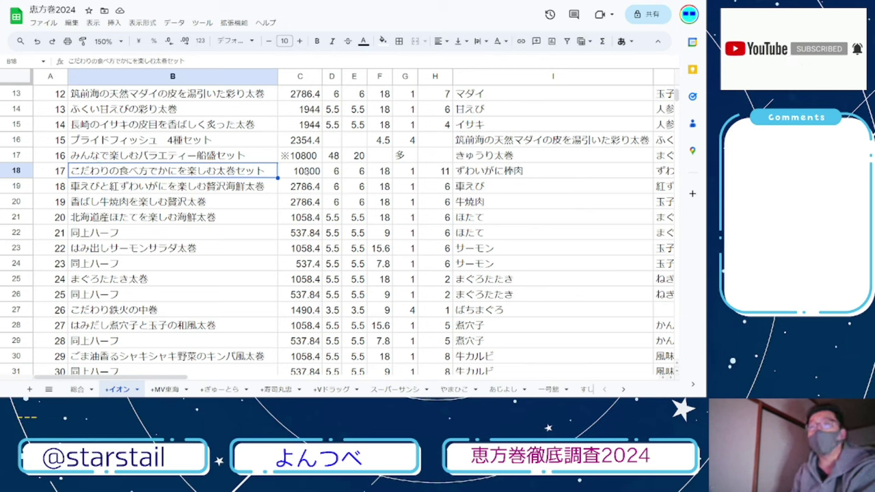
key(Right)
key(Right)
key(Right)
key(Right)
key(Right)
key(Right)
key(Right)
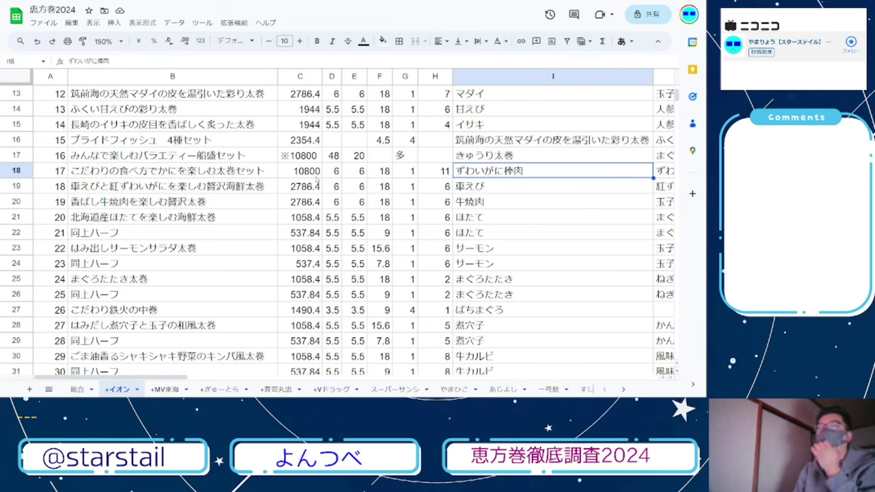
- Read the remaining ingredients of こだわりの食べ方でかにを楽しむ太巻セット from 品目2 through 品目11, and return to its item number
key(Right)
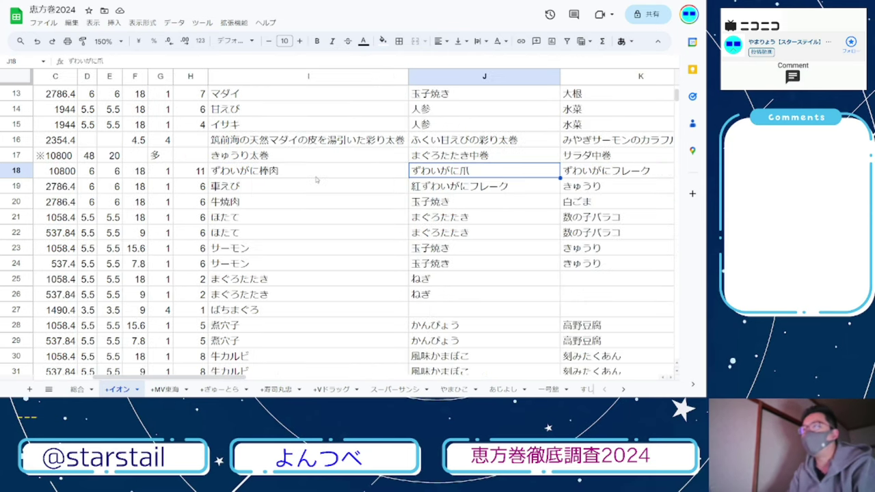
key(Right)
key(Right)
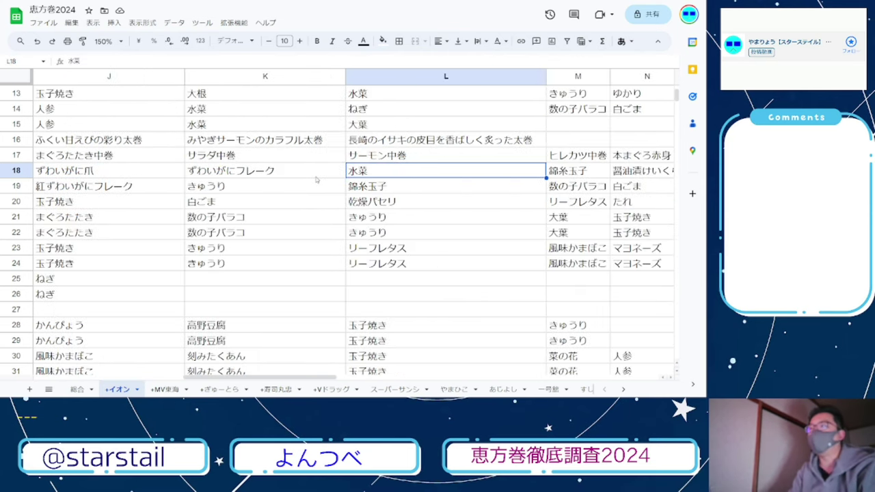
key(Right)
key(Right)
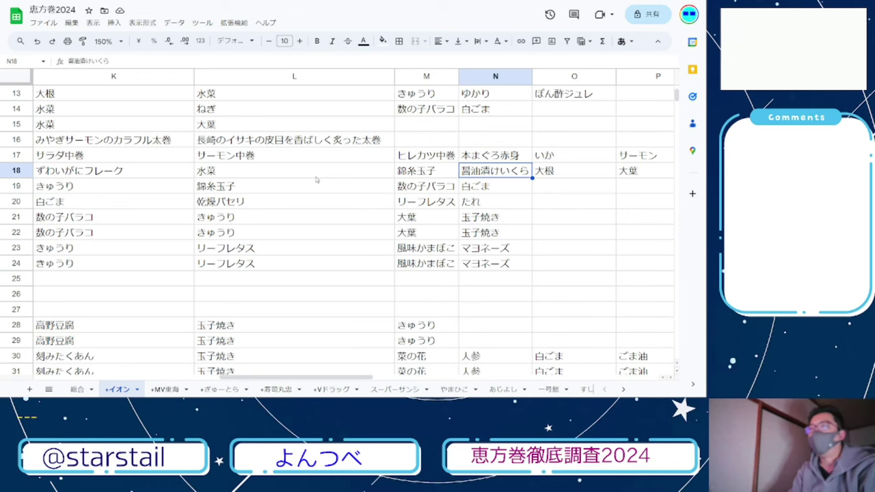
key(Right)
key(Right)
key(Right)
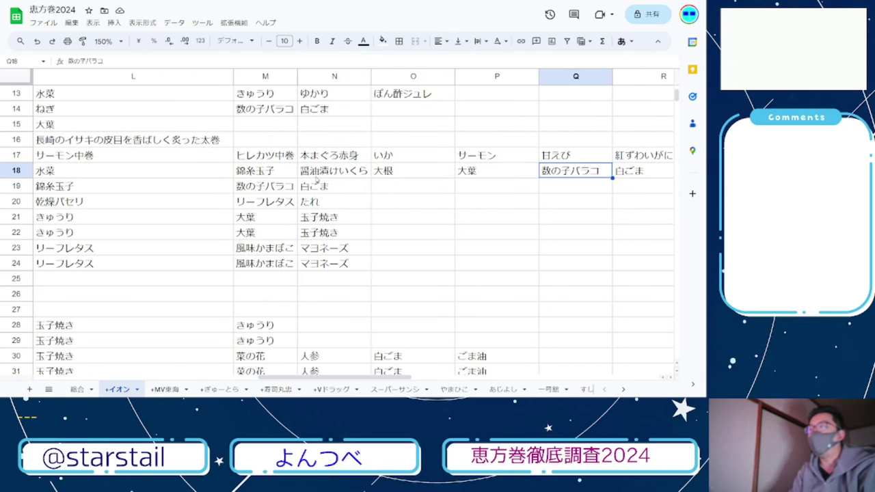
key(Right)
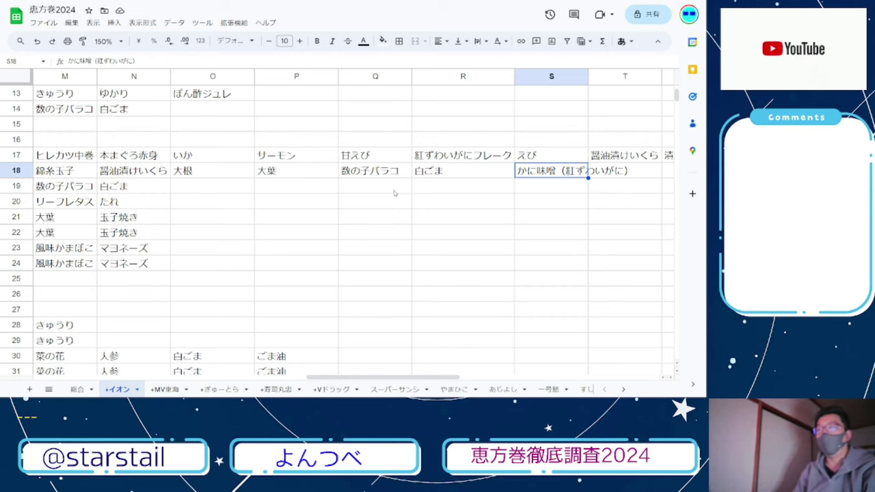
click(375, 170)
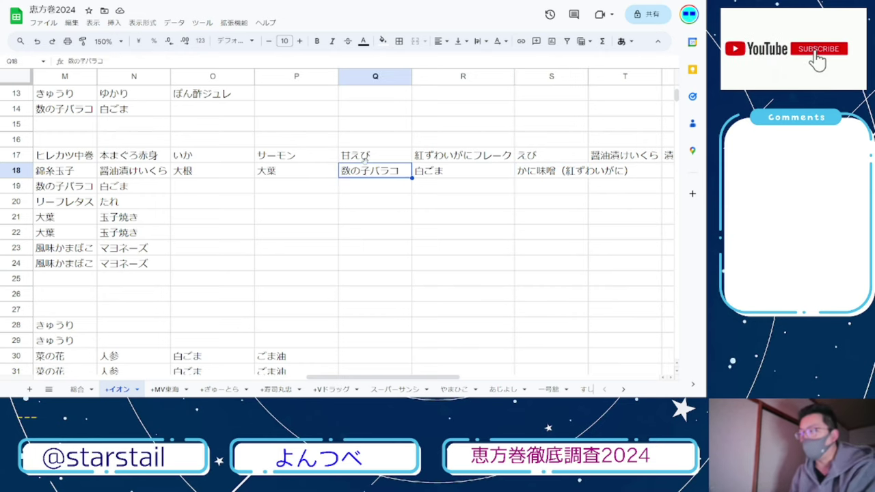
key(Left)
key(Home)
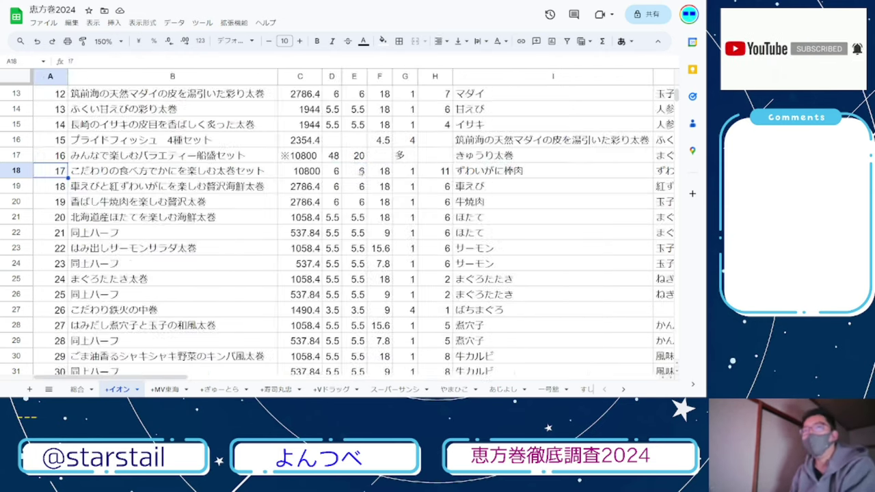
- Check the price, dimensions and quantity of 車えびと紅ずわいがにを楽しむ贅沢海鮮太巻, continuing to its 品目1
key(Down)
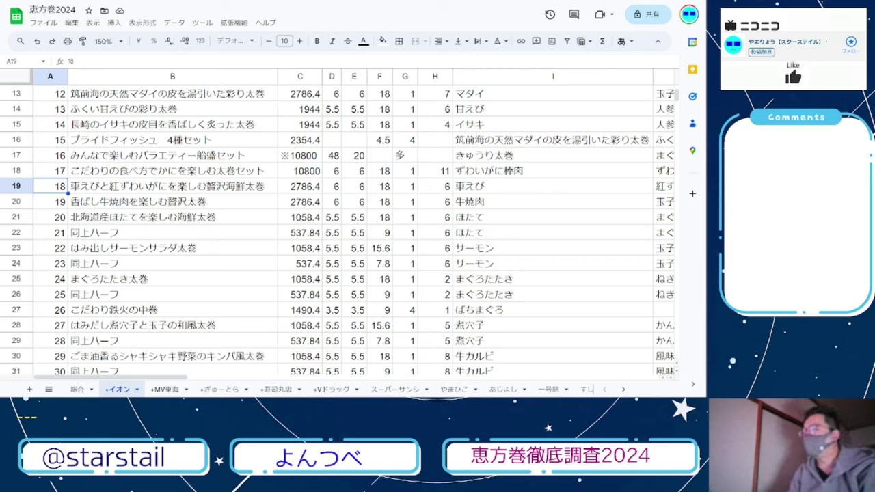
click(300, 186)
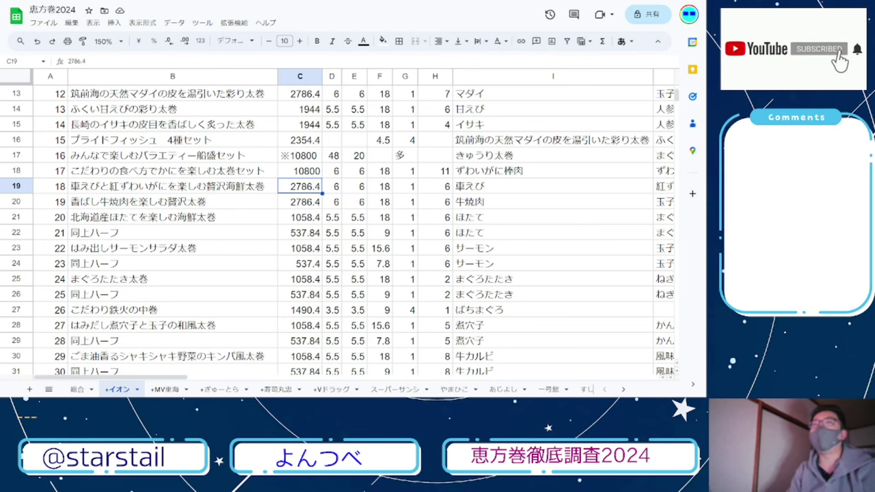
key(Right)
key(Right)
key(Right)
key(Right)
key(Right)
key(Right)
key(Right)
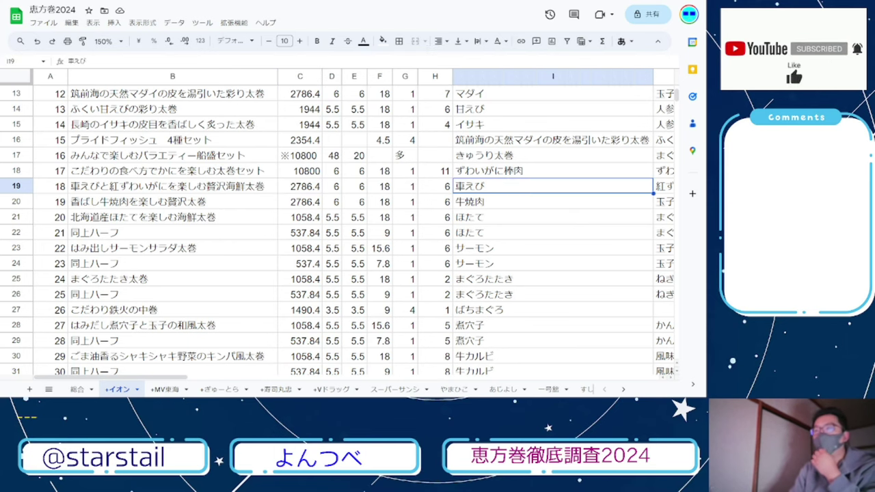
- Read the ingredients of 車えびと紅ずわいがにを楽しむ贅沢海鮮太巻 from 品目2 through 品目6, and go to the next product's item number
key(Right)
key(Right)
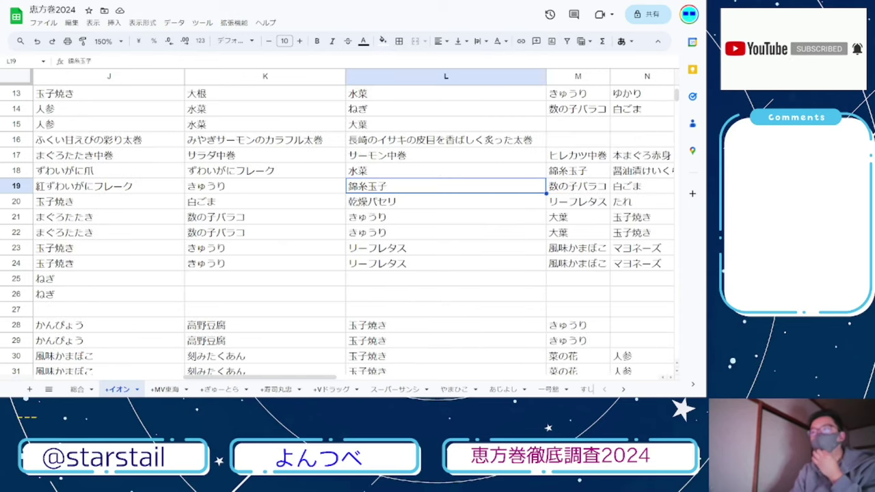
key(Right)
key(Right)
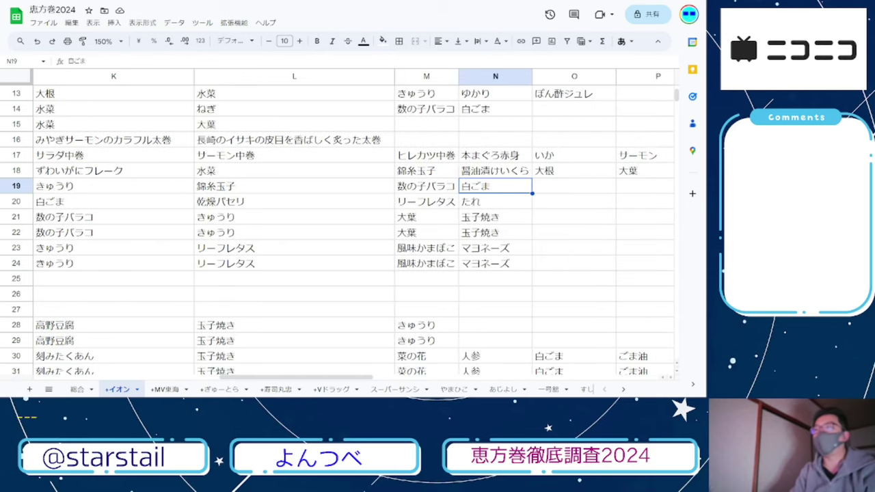
key(Down)
key(Left)
key(Left)
key(Home)
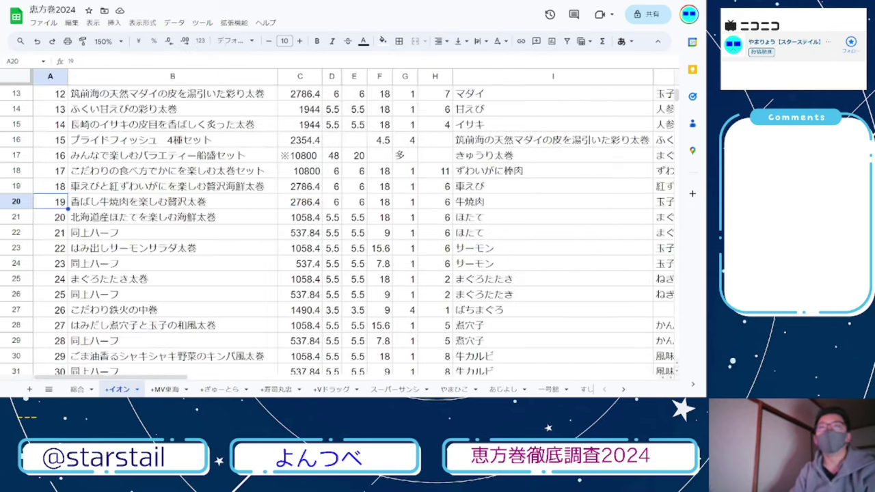
- Check the name, price and dimensions of 香ばし牛焼肉を楽しむ贅沢太巻 against the roll in the row above
key(Right)
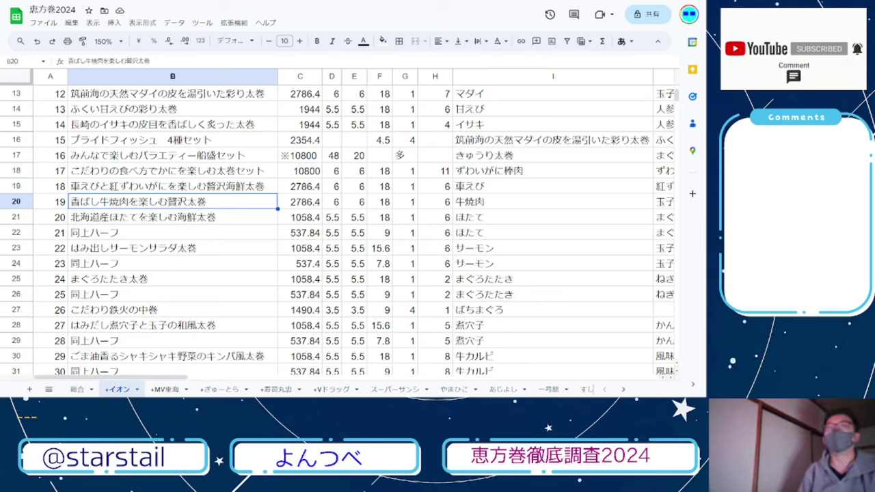
click(299, 202)
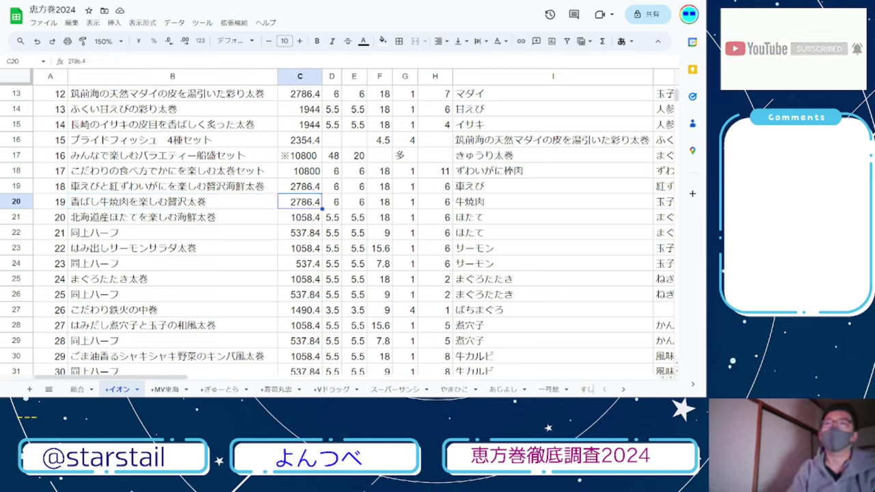
click(332, 186)
key(Right)
key(Right)
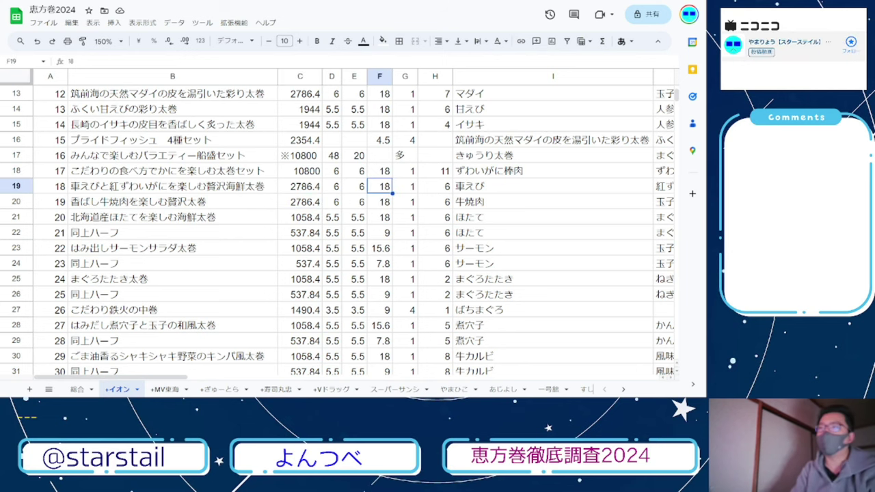
key(Down)
- Read the ingredients of 香ばし牛焼肉を楽しむ贅沢太巻 through 品目6, and go to the item number of 北海道産ほたてを楽しむ海鮮太巻
key(Right)
key(Right)
key(Right)
key(Right)
key(Right)
key(Right)
key(Right)
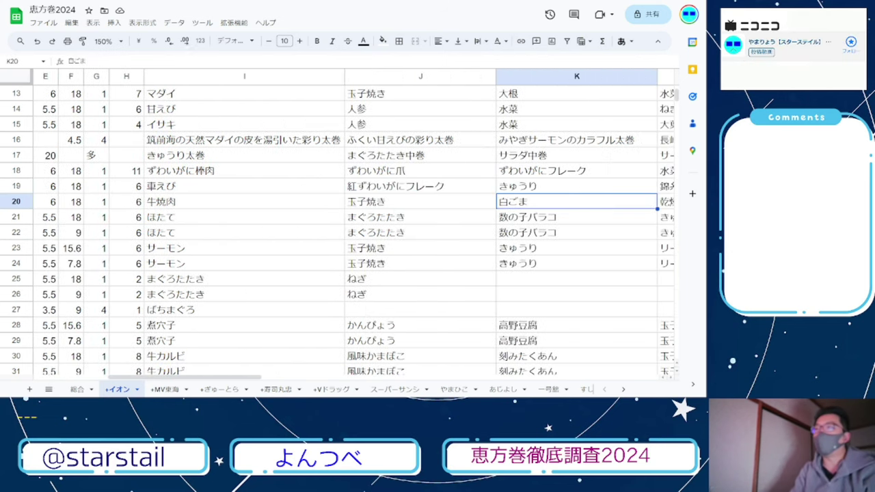
key(Right)
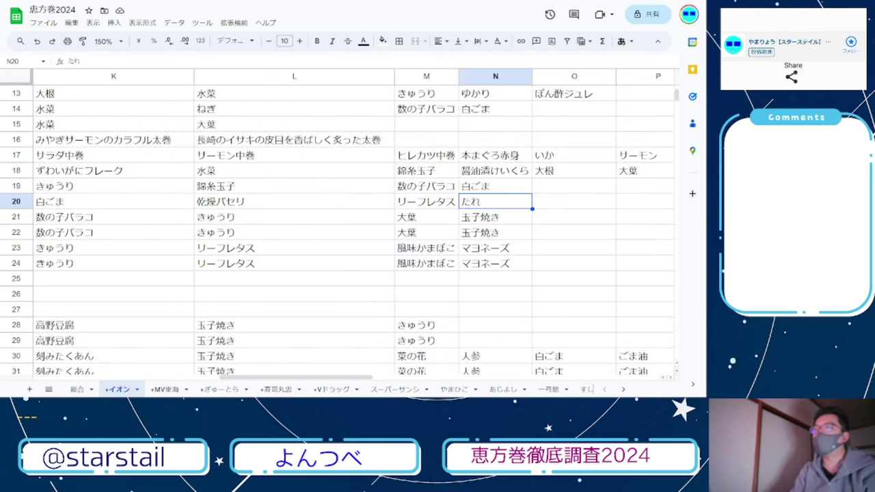
key(Down)
key(Left)
key(Left)
key(Left)
key(Home)
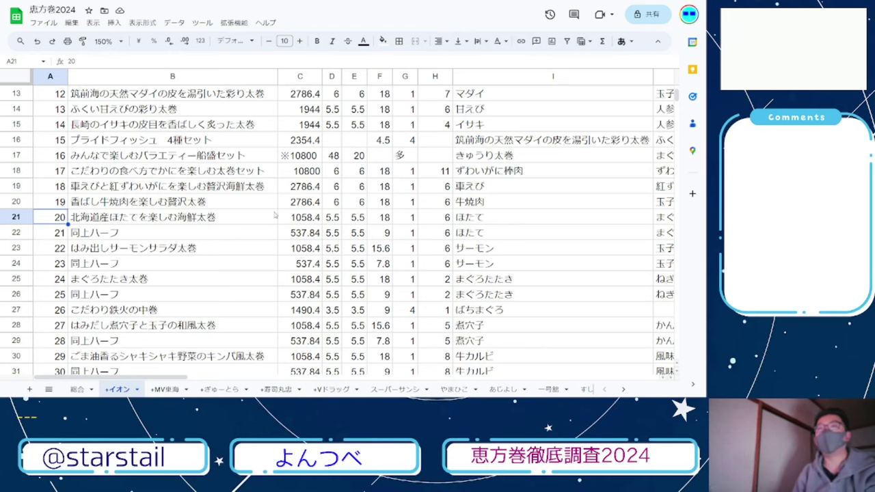
- Read the ingredients of 北海道産ほたてを楽しむ海鮮太巻 from 品目1 through 品目6, and go to its half version's item number
click(476, 217)
key(Right)
key(Right)
key(Right)
key(Right)
key(Right)
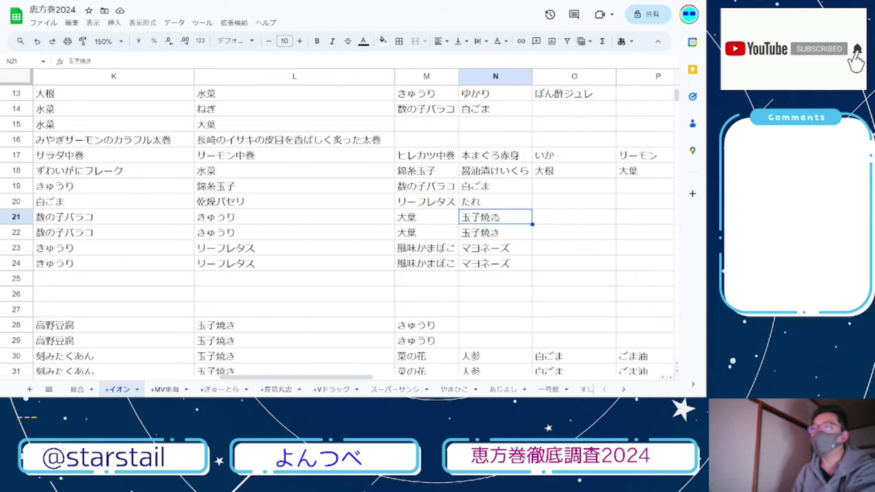
key(Down)
key(Left)
key(Home)
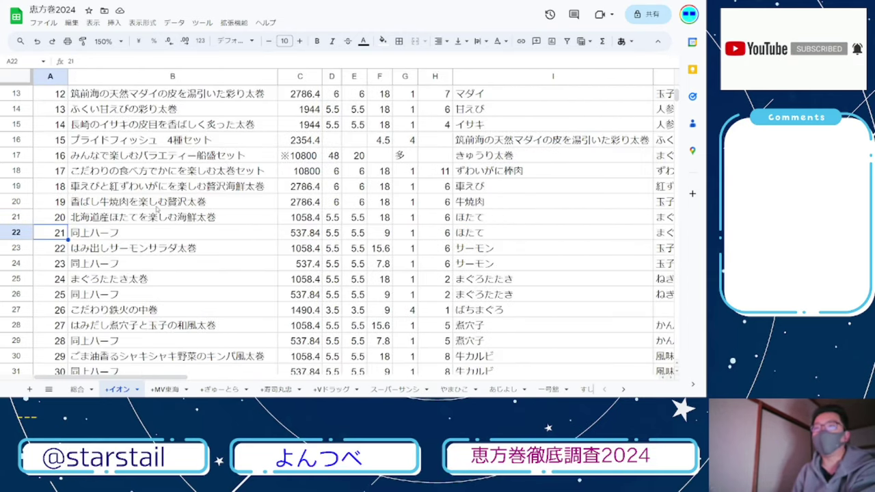
- Look over はみ出しサーモンサラダ太巻 and its half version
click(124, 254)
scroll(132, 248, down, 2)
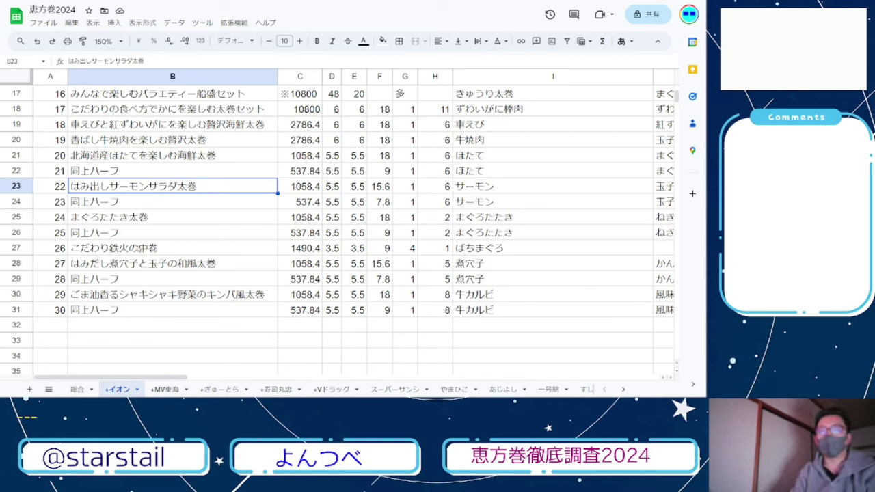
click(173, 202)
- Read the まぐろたたき太巻 row from its name through the price, dimensions and both ingredients
click(172, 217)
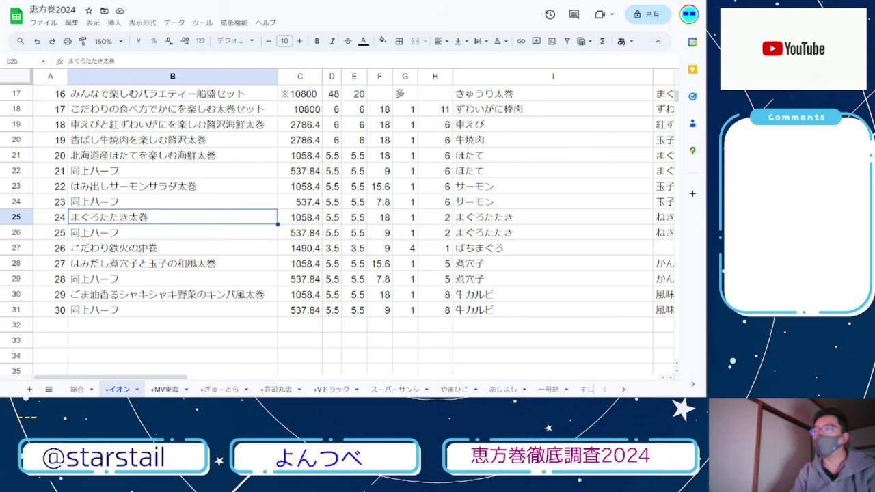
key(Right)
key(Right)
key(Right)
key(Right)
key(Right)
key(Right)
key(Right)
key(Right)
key(Right)
key(Left)
- Check the half version of まぐろたたき太巻 from its last ingredient back to its name
key(Down)
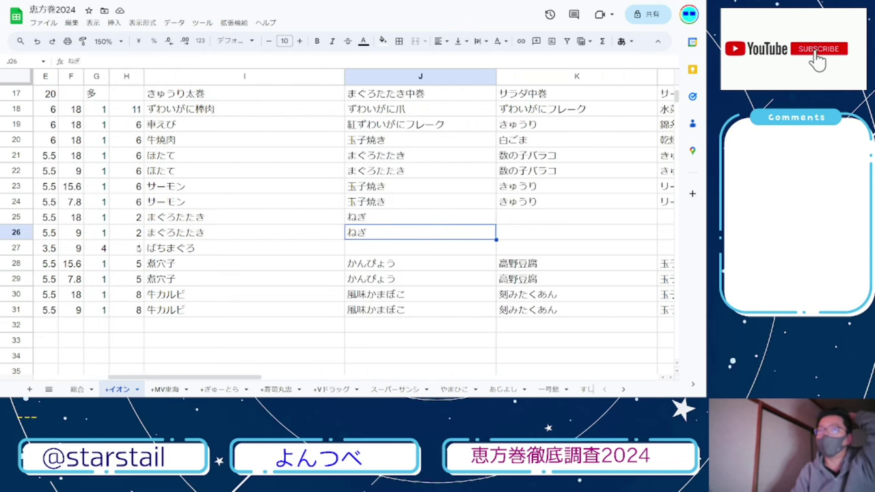
key(Left)
key(Left)
key(Left)
key(Left)
key(Left)
key(Left)
key(Left)
key(Left)
- Read the こだわり鉄火の中巻 row from its name through the price, dimensions, quantity and single ingredient
key(Down)
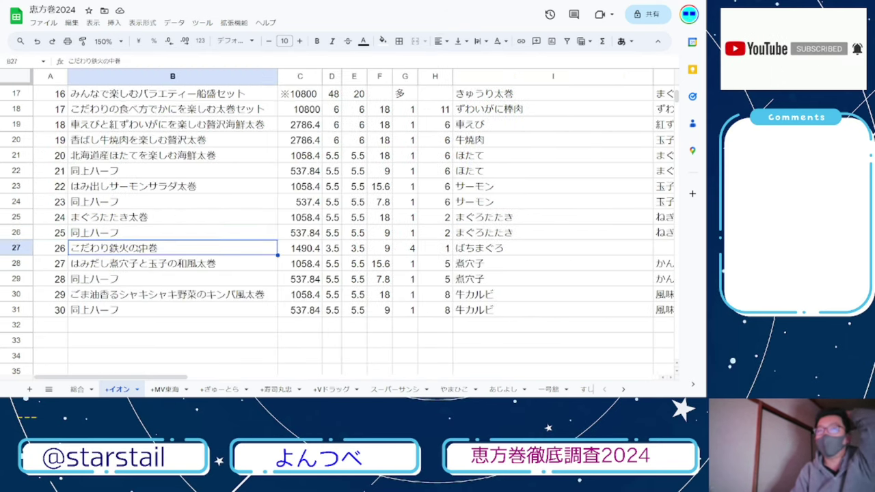
key(Right)
key(Right)
key(Right)
key(Right)
key(Right)
key(Right)
key(Right)
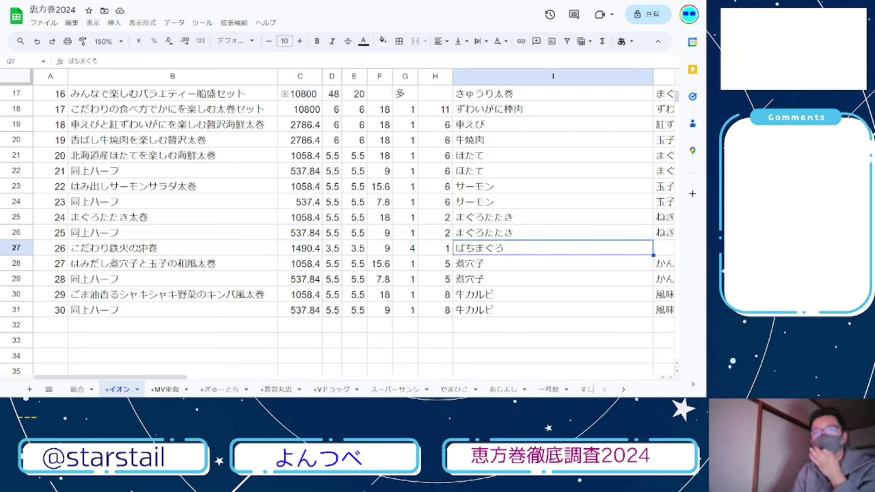
- Recheck the こだわり鉄火の中巻 row from its ingredient back to the price and name
key(Left)
key(Left)
key(Left)
key(Left)
key(Left)
key(Left)
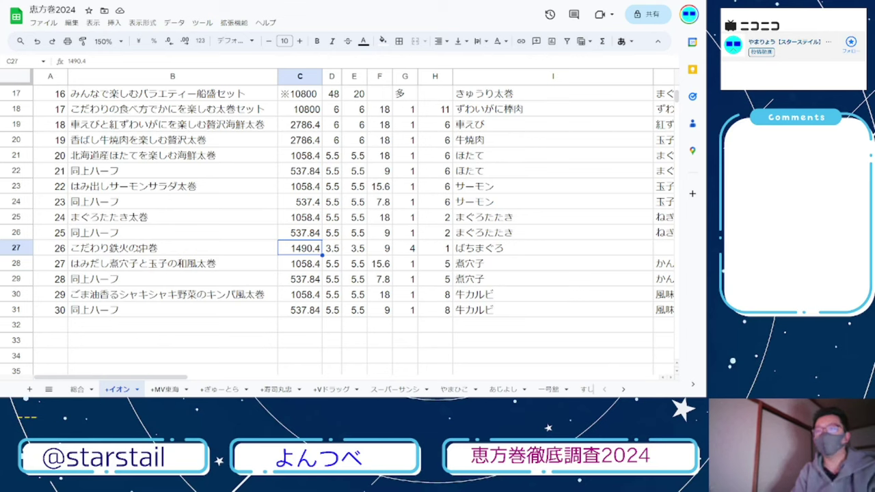
key(Left)
key(Down)
key(Up)
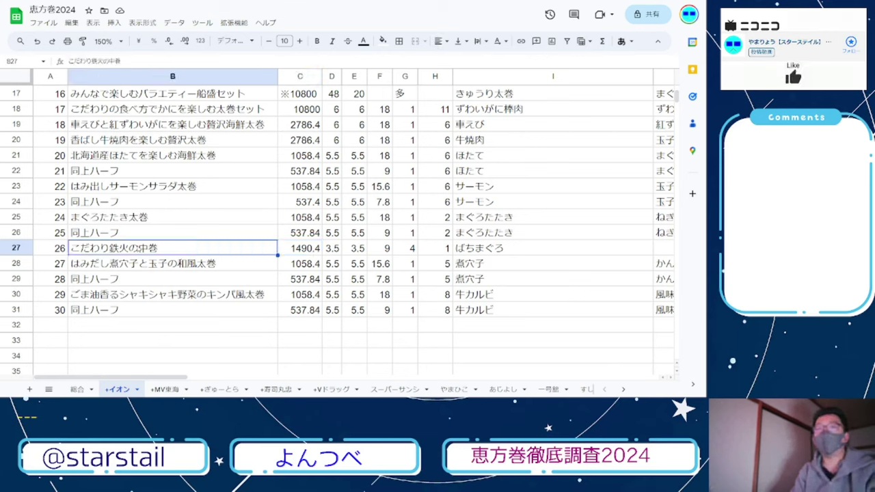
- Read the はみだし煮穴子と玉子の和風太巻 row from its name through the price, dimensions, quantity and all ingredients
key(Down)
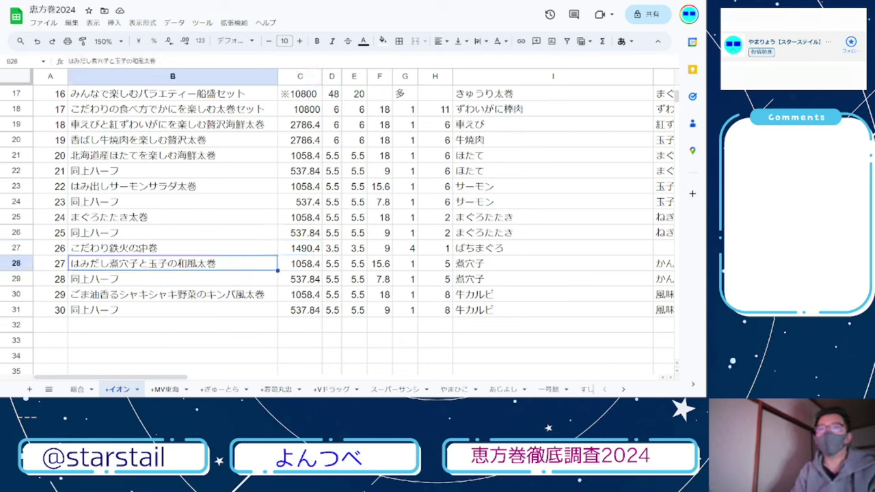
key(Right)
key(Right)
key(Right)
key(Right)
key(Right)
key(Right)
key(Right)
key(Right)
key(Right)
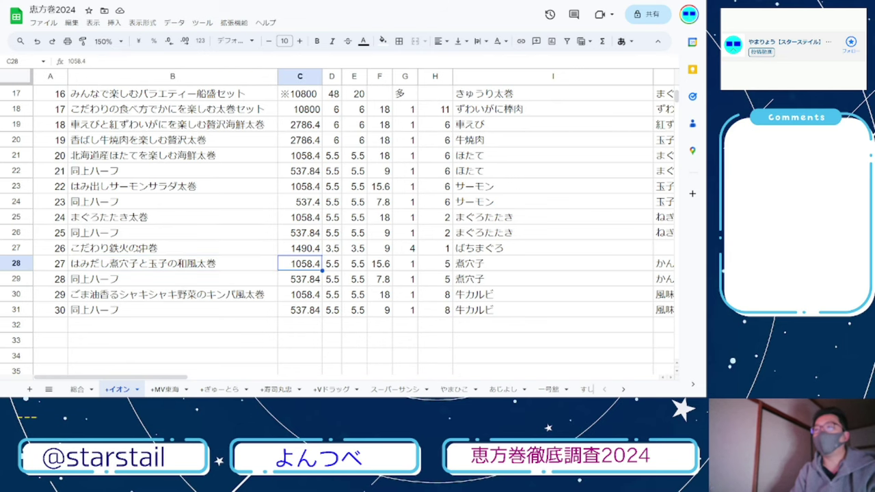
key(Right)
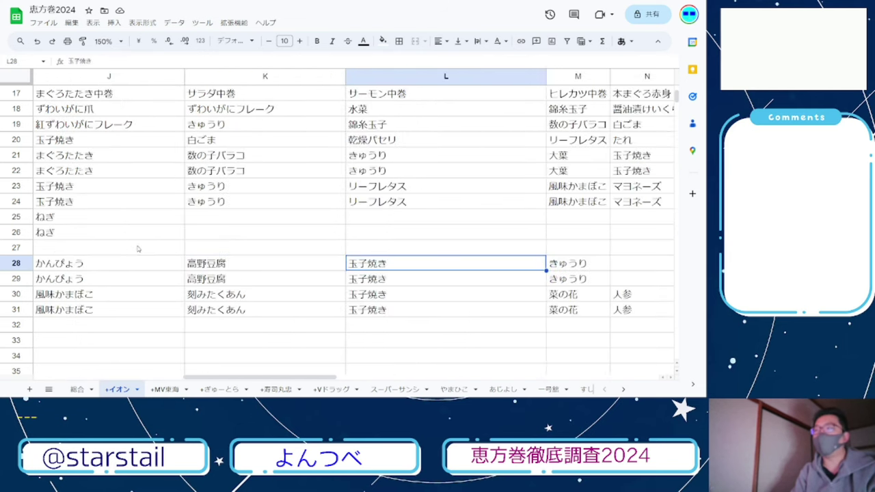
key(Right)
- Check the half version of はみだし煮穴子と玉子の和風太巻, ending back at the full roll's name
key(Down)
key(Left)
key(Home)
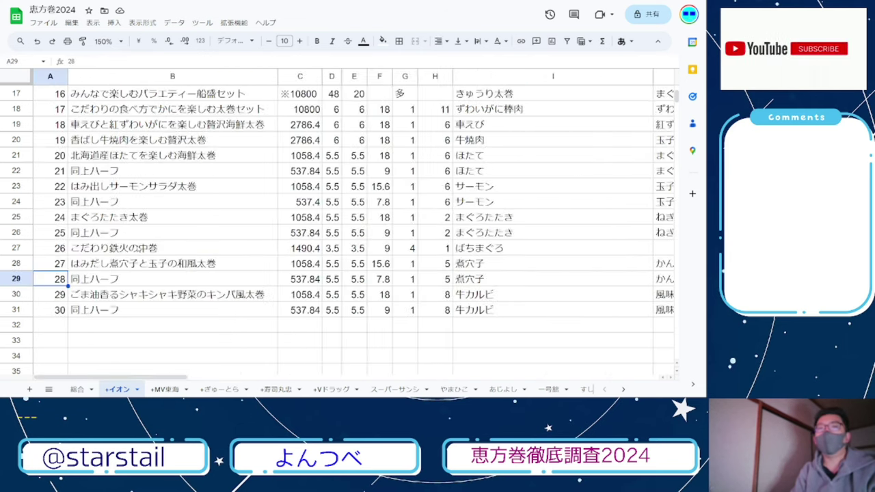
key(Right)
key(Up)
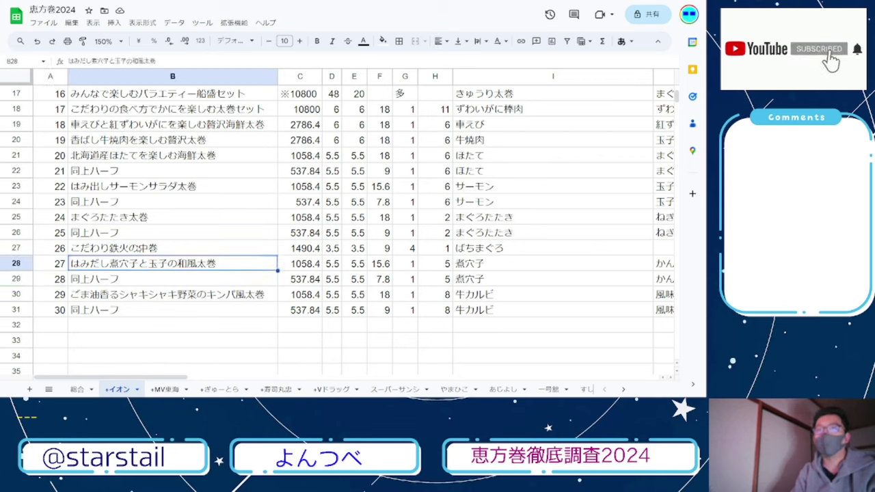
- Read the ごま油香るシャキシャキ野菜のキンパ風太巻 row from its name through the price, dimensions and all ingredients
key(Down)
key(Down)
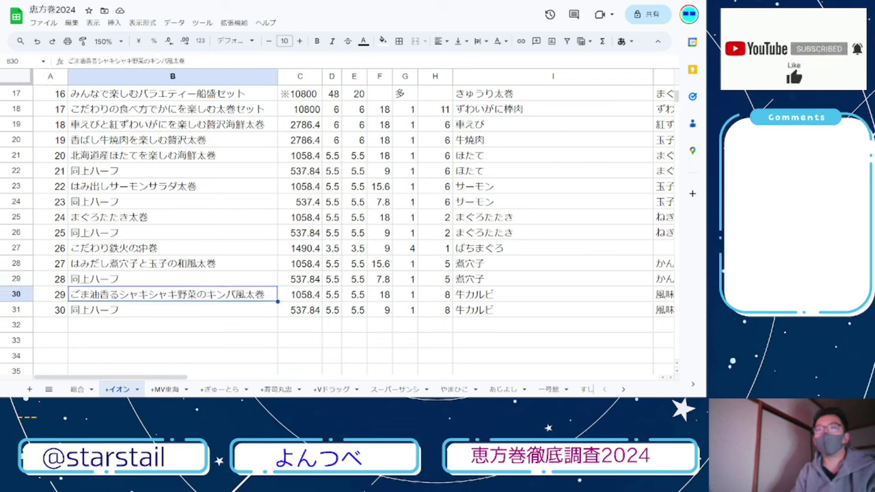
key(Right)
key(Right)
key(Right)
key(Right)
key(Right)
key(Right)
key(Right)
key(Right)
key(Right)
key(Right)
key(Right)
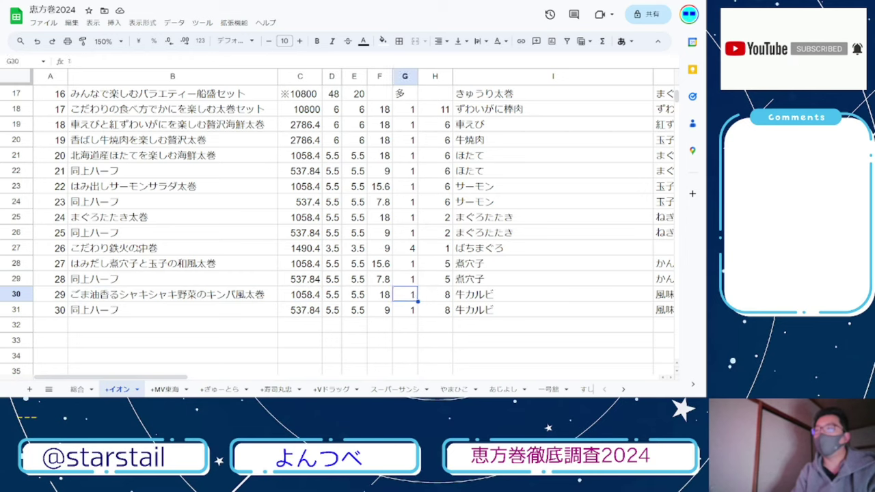
key(Right)
key(Right)
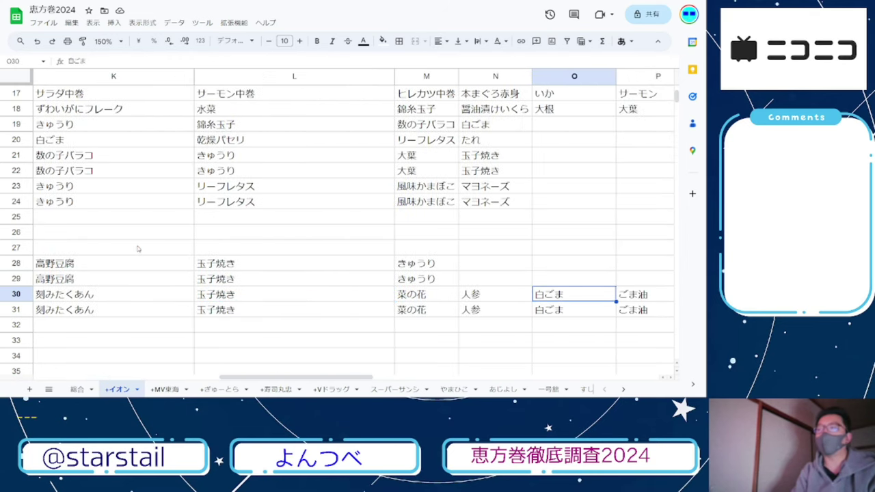
key(Right)
- Check the half version of ごま油香るシャキシャキ野菜のキンパ風太巻 from its last ingredient back to its item number
key(Down)
key(Left)
key(Left)
key(Left)
key(Left)
key(Left)
key(Left)
key(Left)
key(Left)
key(Left)
key(Left)
key(Left)
key(Left)
key(Left)
key(Left)
key(Left)
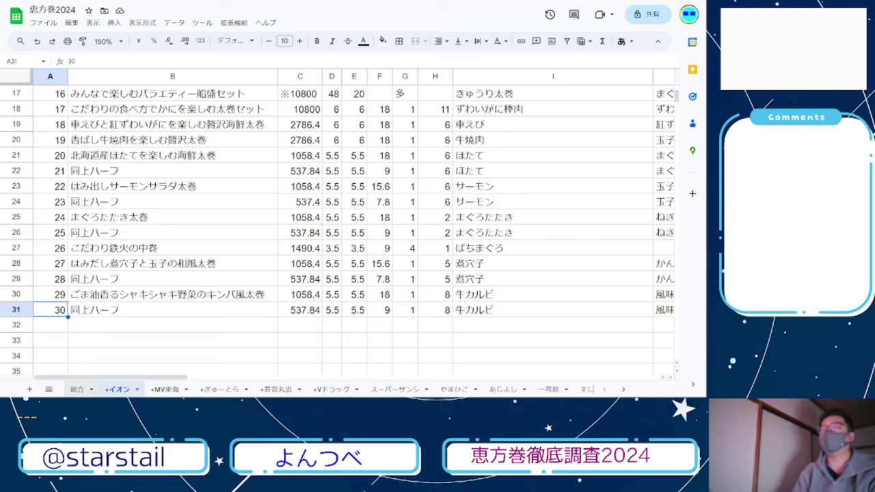
- Unhide the ぎゅーとら and MV東海 columns between カネスエ and イオン on the 総合 sheet
click(76, 389)
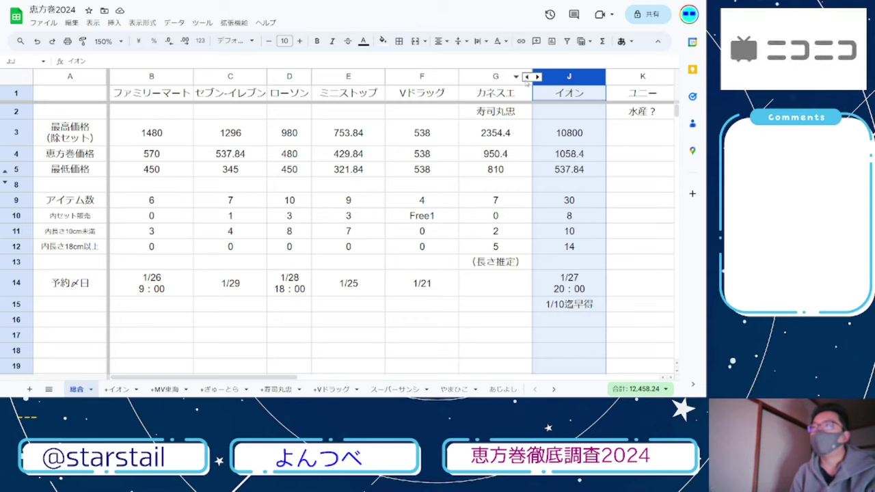
click(528, 77)
click(569, 111)
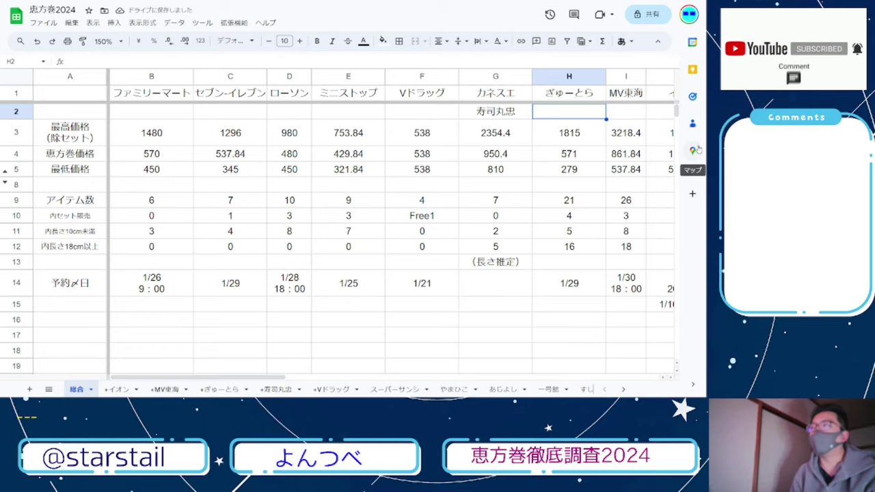
- Look over the store columns from ぎゅーとら to 一号舘 and examine イオン's highest price excluding sets
key(Right)
key(Right)
key(Right)
key(Right)
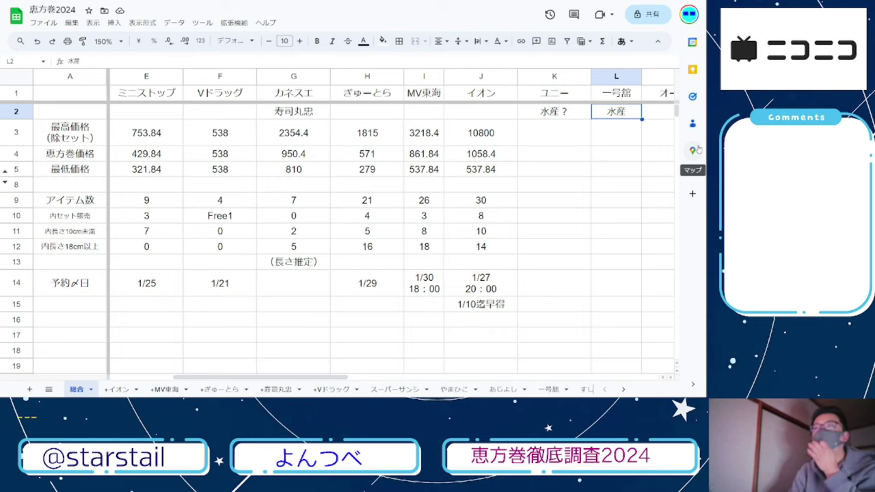
key(Left)
key(Down)
key(Down)
key(Left)
key(Up)
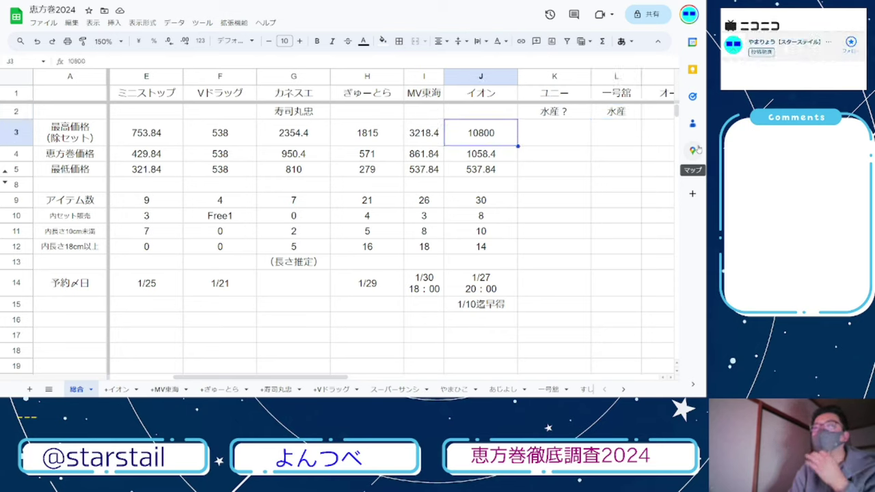
- Compare the 恵方巻価格 of MV東海, ぎゅーとら and カネスエ with the price at イオン
key(Left)
key(Down)
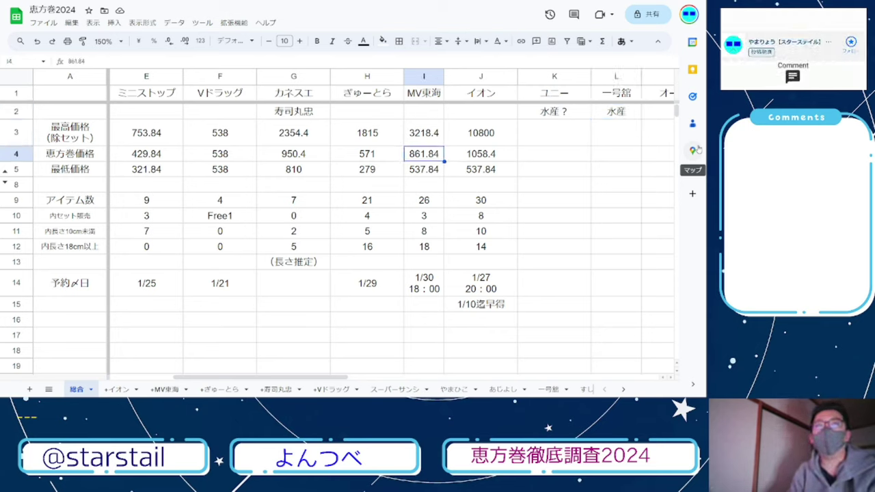
key(Right)
key(Right)
key(Left)
key(Left)
key(Left)
key(Left)
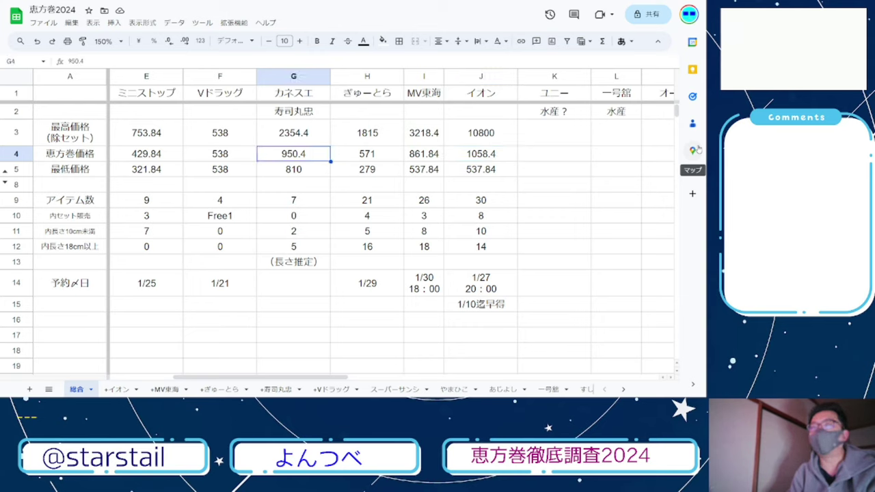
key(Right)
key(Right)
key(Right)
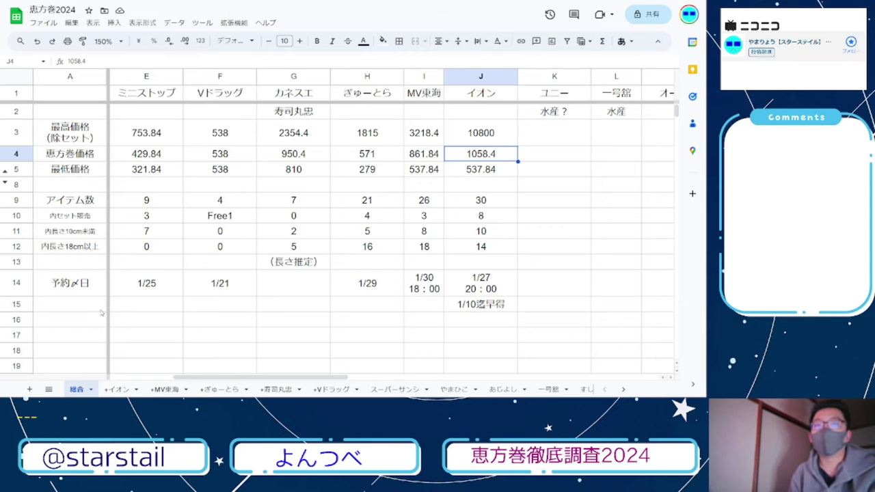
- Highlight the はみだし煮穴子と玉子の和風太巻 entry on the イオン sheet and glance at the 恵方巻2023 workbook for comparison
click(116, 390)
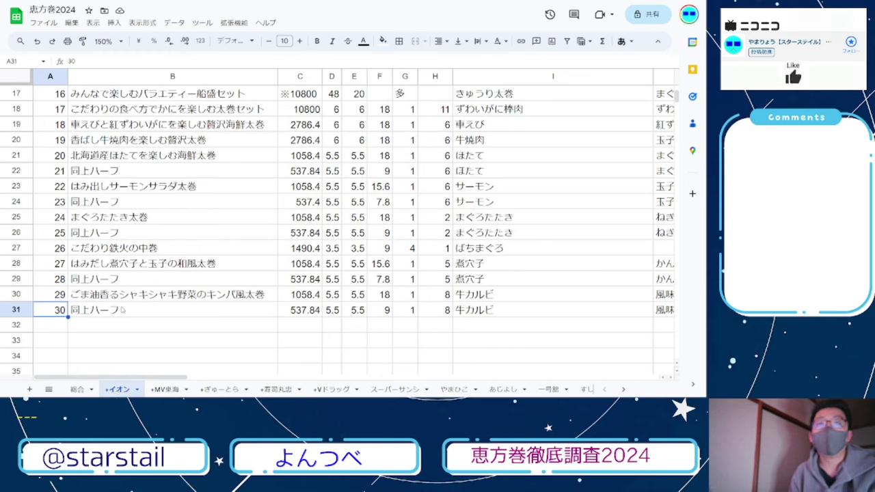
click(114, 268)
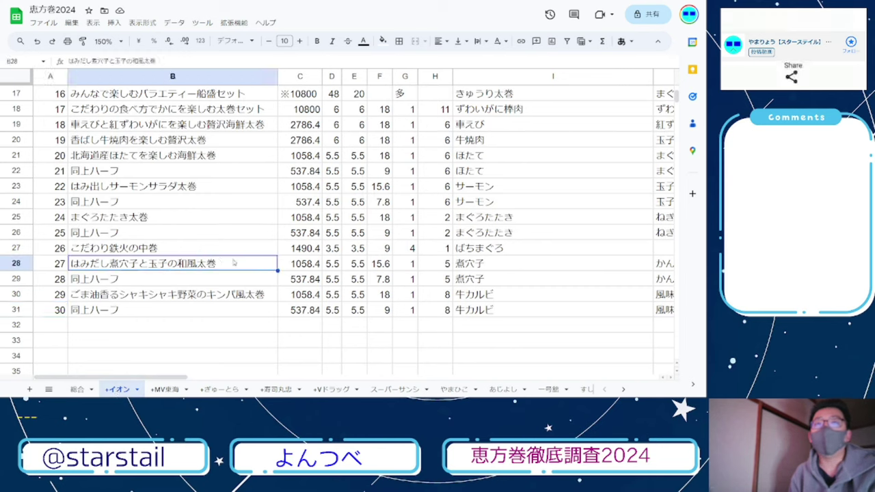
drag(355, 268, 212, 270)
drag(158, 271, 51, 270)
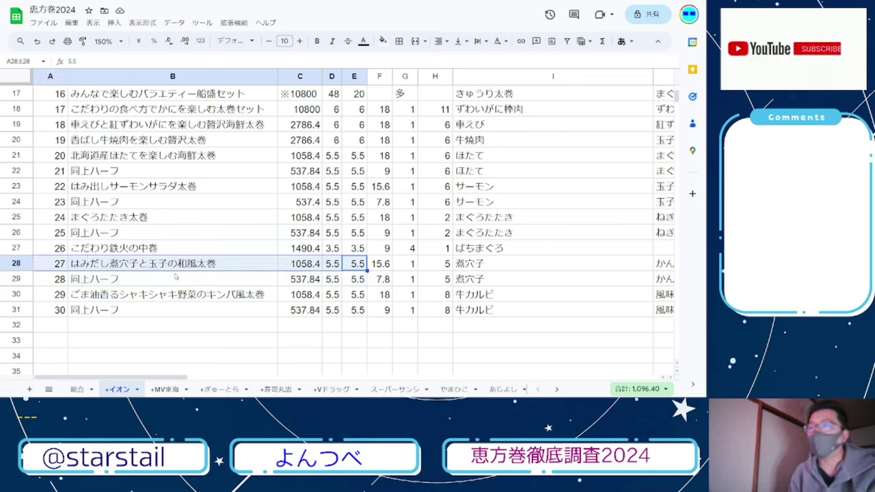
key(ctrl+Tab)
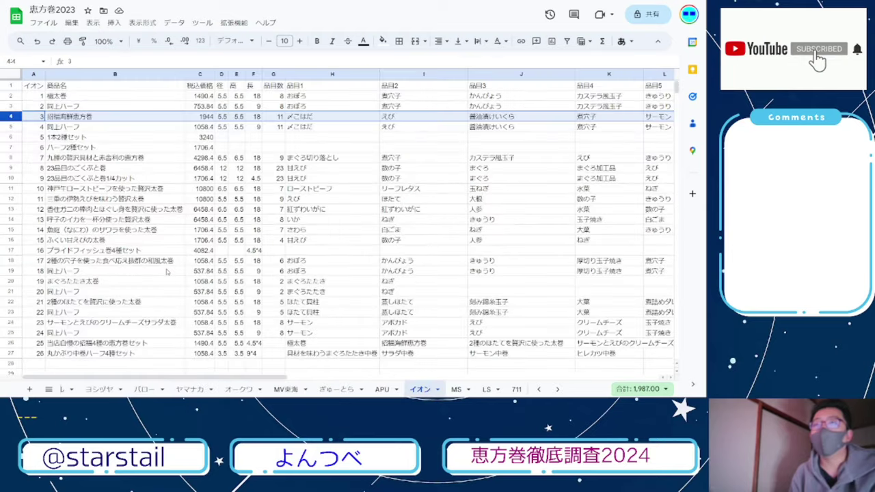
key(ctrl+shift+Tab)
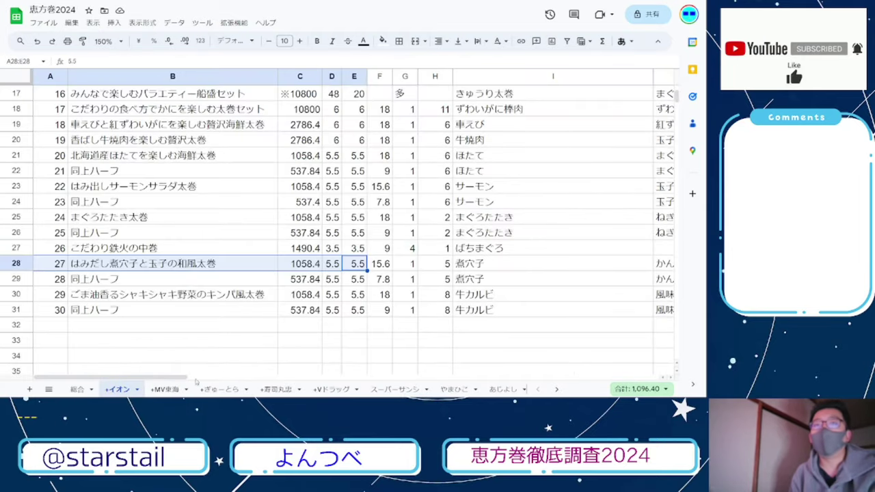
- Check ぎゅーとら's 恵方巻価格 and イオン's lowest price and item count on the 総合 sheet
click(73, 390)
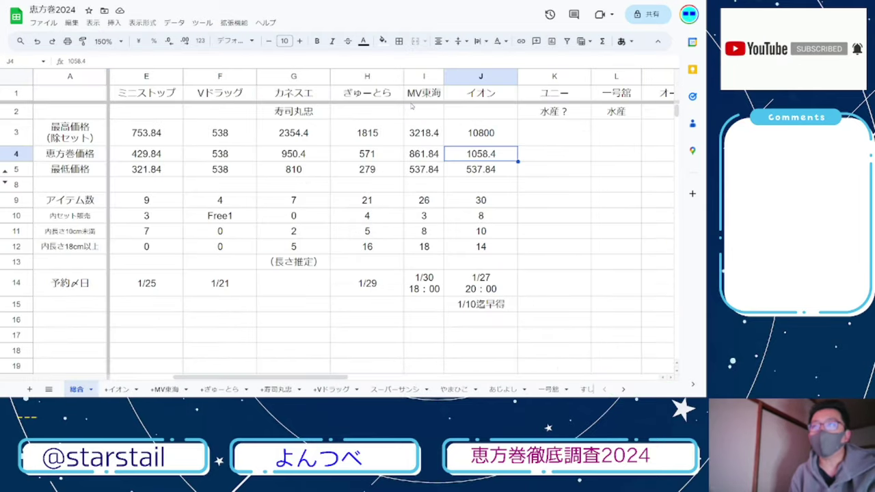
click(370, 157)
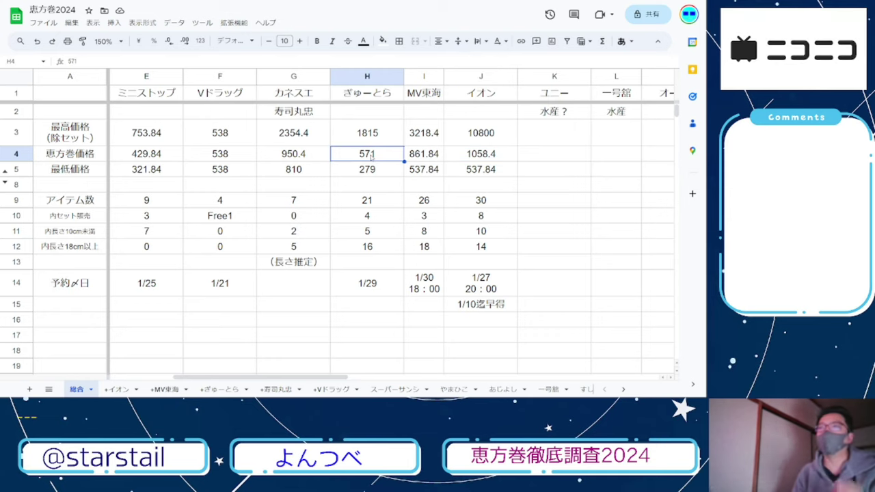
click(493, 169)
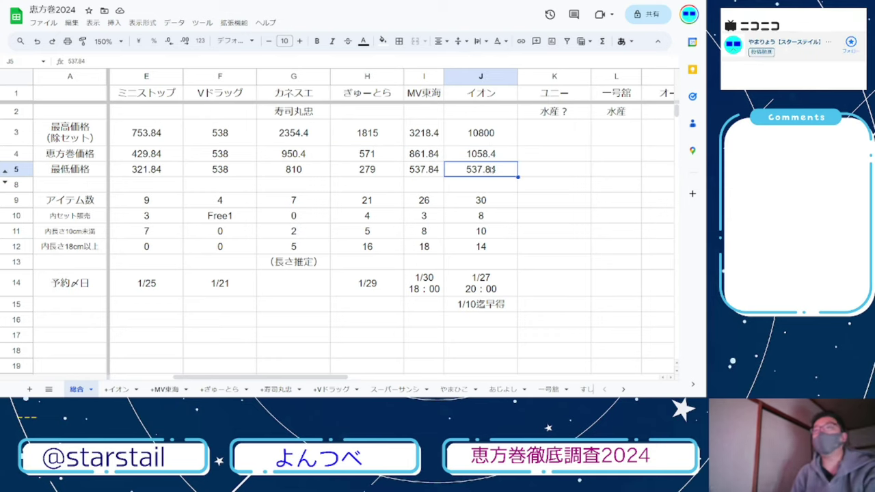
click(478, 205)
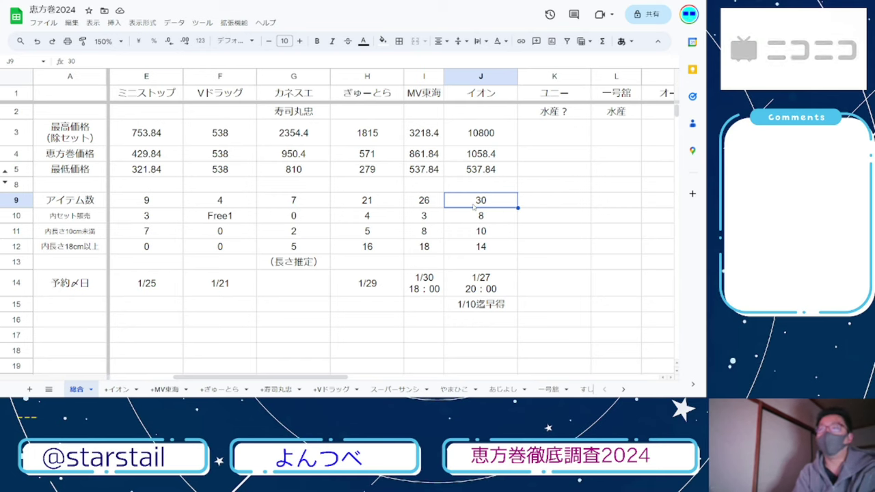
- Review イオン's set and length counts, and compare the 18 cm or longer counts back to ファミリーマート
key(Down)
key(Down)
key(Down)
key(Left)
key(Left)
key(Left)
key(Left)
key(Left)
key(Left)
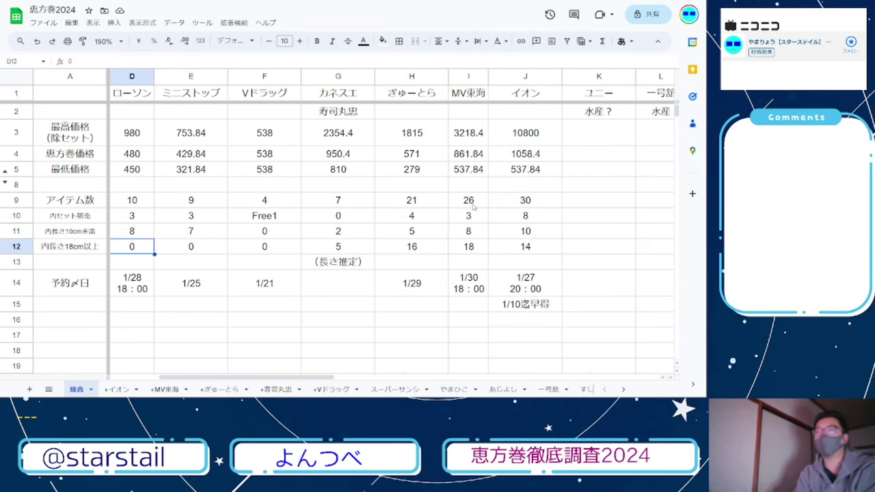
key(Left)
key(Left)
key(Left)
- Recheck the 18 cm or longer counts across the stores from ファミリーマート through イオン
key(Right)
key(Right)
key(Right)
key(Right)
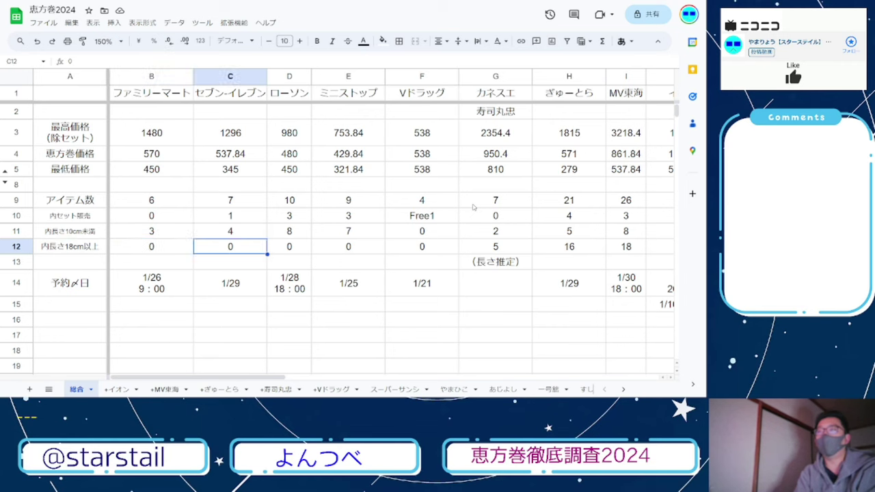
key(Right)
key(Right)
key(Right)
key(Right)
key(Right)
key(Right)
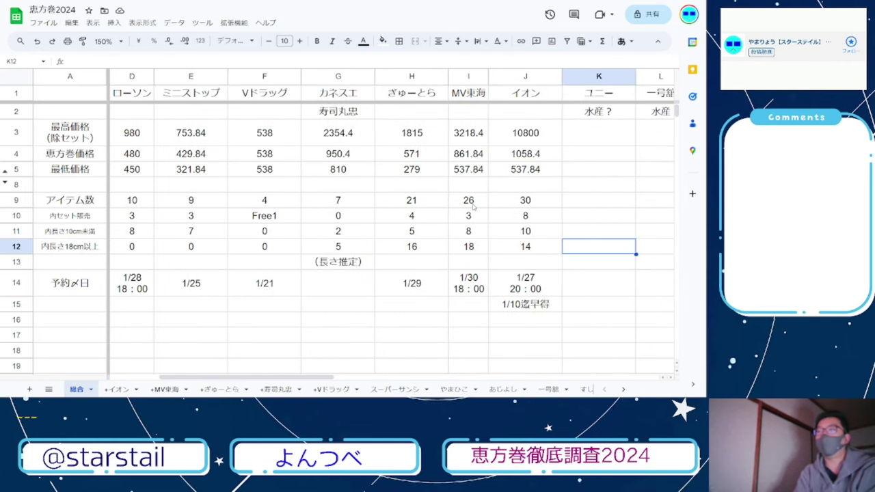
- Check イオン's reservation deadline and the early-order discount note beneath it
key(Left)
key(Down)
key(Down)
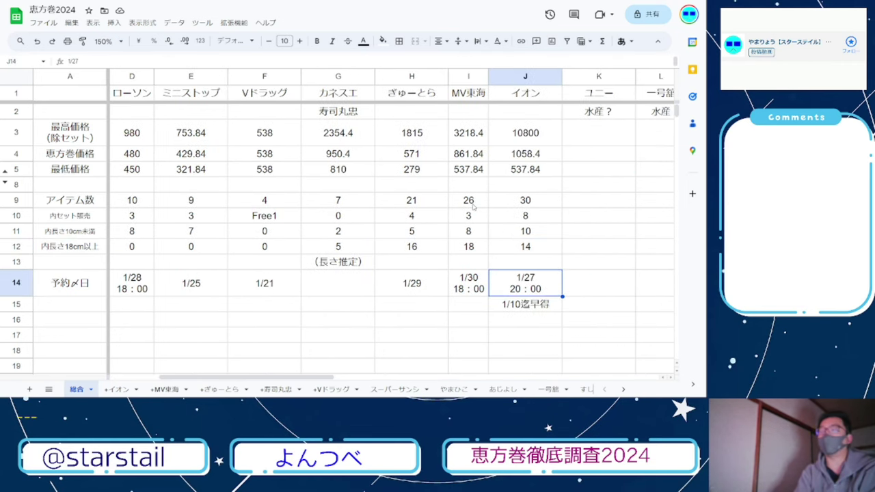
key(Down)
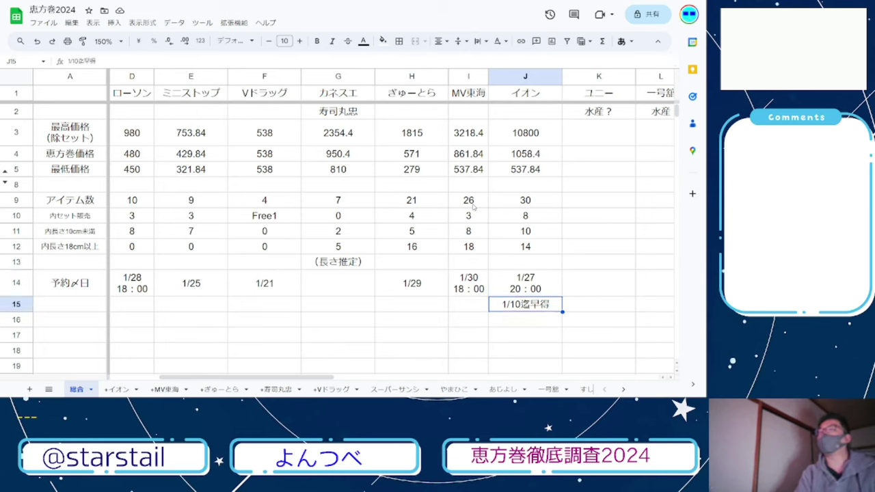